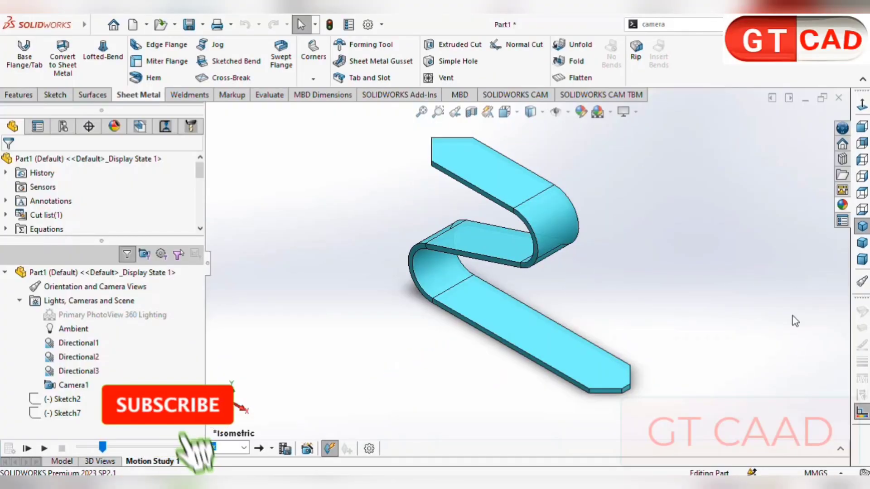
Step: Create a new part document and start a sketch on the Front Plane
{"action": "key", "text": "ctrl+n"}
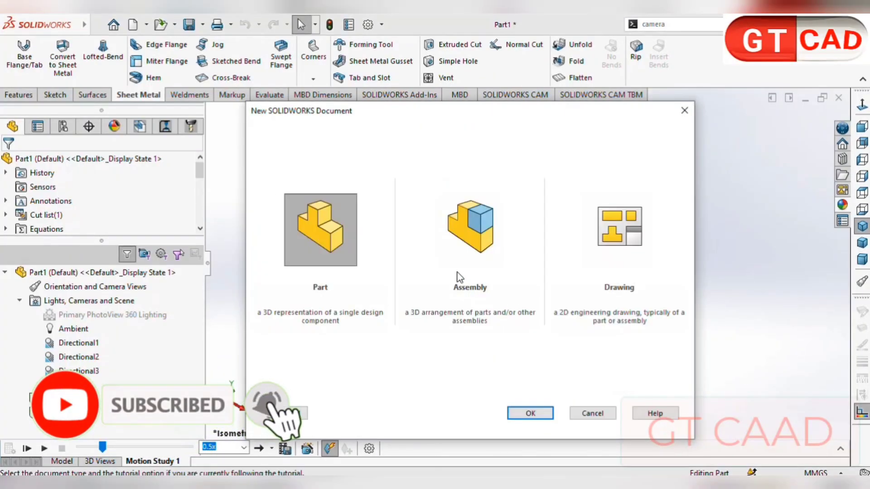
{"action": "double_click", "coordinate": [313, 224]}
{"action": "left_click", "coordinate": [57, 95]}
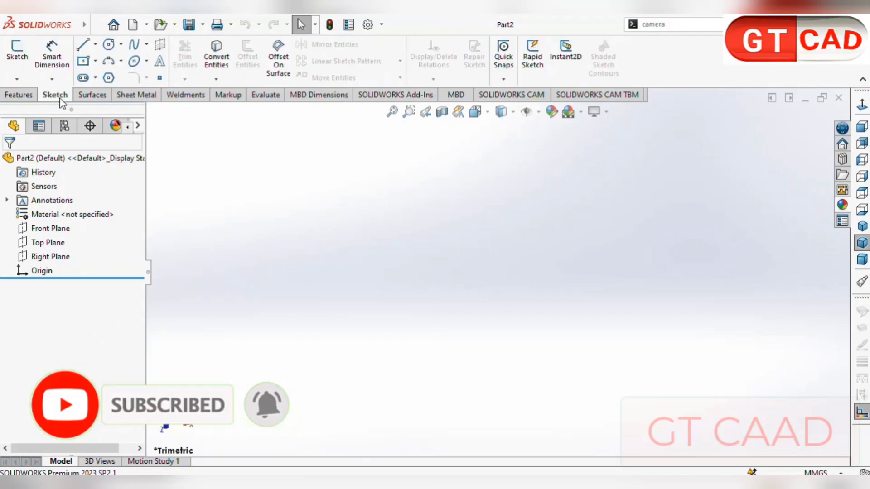
{"action": "left_click", "coordinate": [17, 50]}
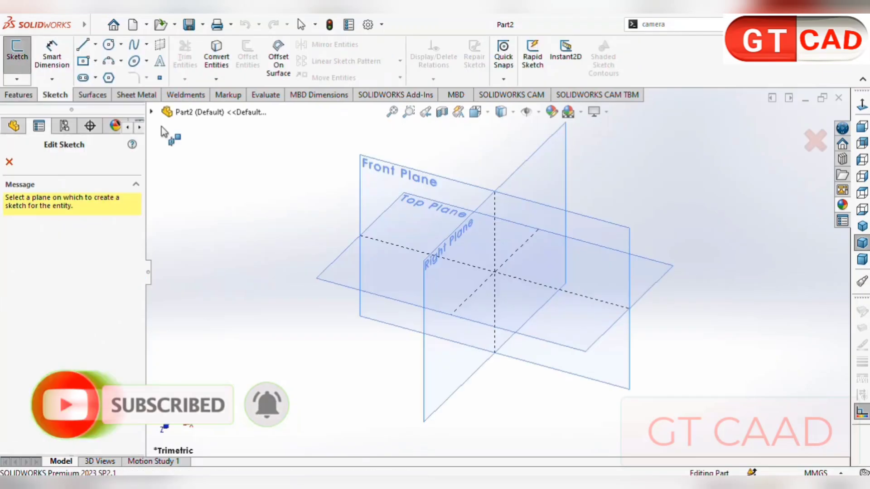
{"action": "left_click", "coordinate": [376, 171]}
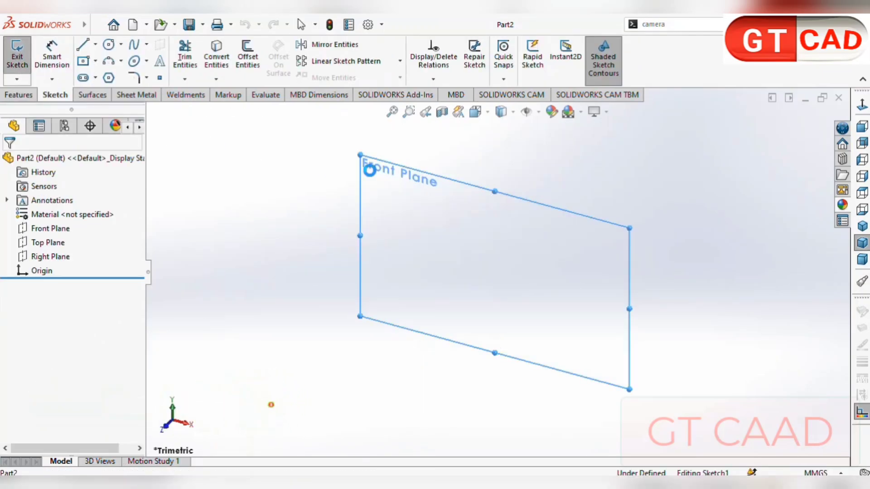
Step: Sketch a horizontal line starting at the origin and finish the sketch
{"action": "left_click", "coordinate": [83, 47]}
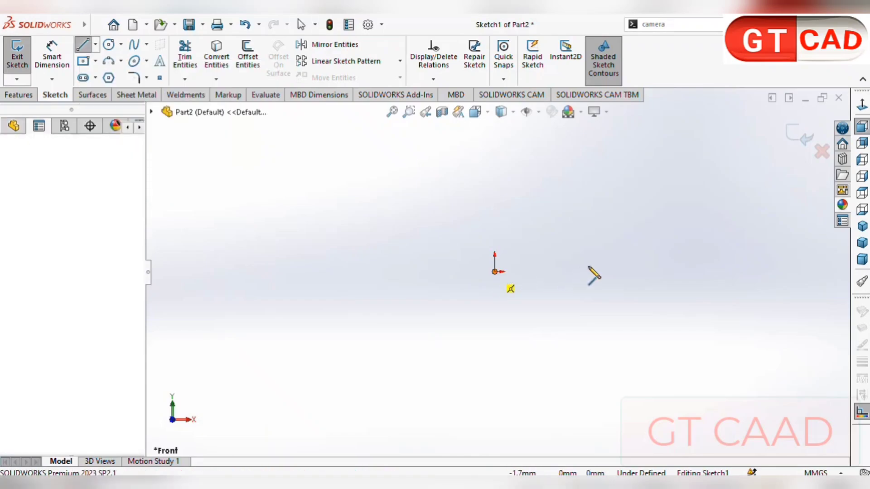
{"action": "left_click_drag", "start_coordinate": [495, 272], "coordinate": [685, 271]}
{"action": "left_click", "coordinate": [754, 272]}
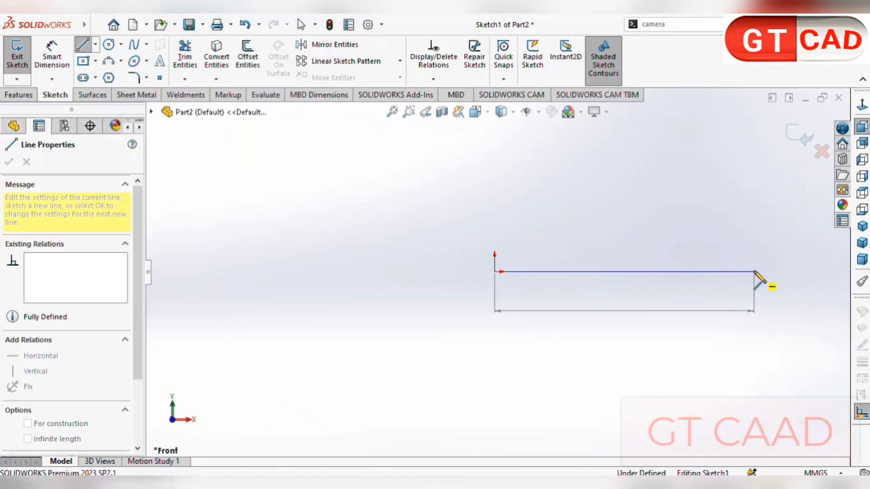
{"action": "right_click", "coordinate": [673, 234]}
{"action": "left_click", "coordinate": [687, 243]}
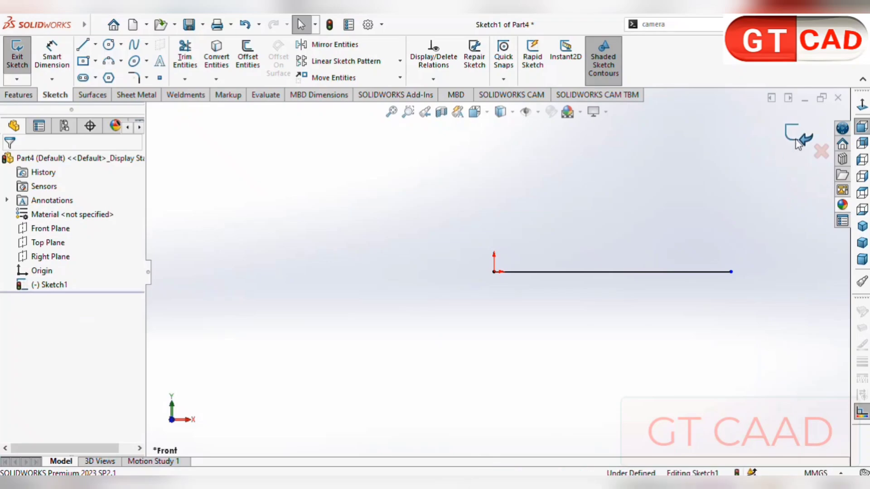
{"action": "left_click", "coordinate": [137, 95]}
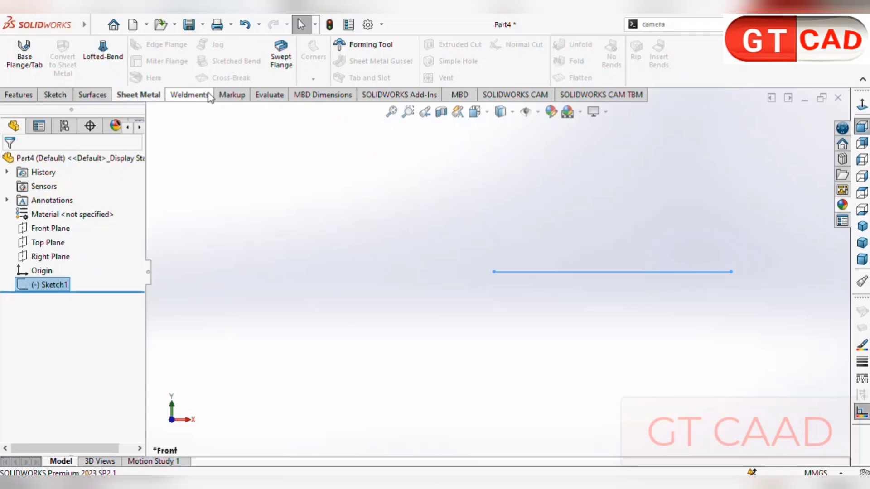
{"action": "left_click", "coordinate": [277, 96]}
{"action": "right_click", "coordinate": [278, 99]}
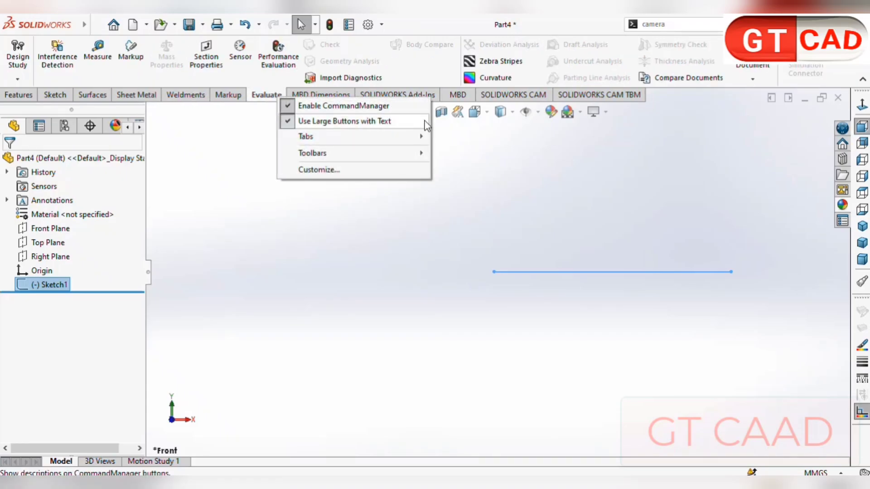
{"action": "mouse_move", "coordinate": [428, 136]}
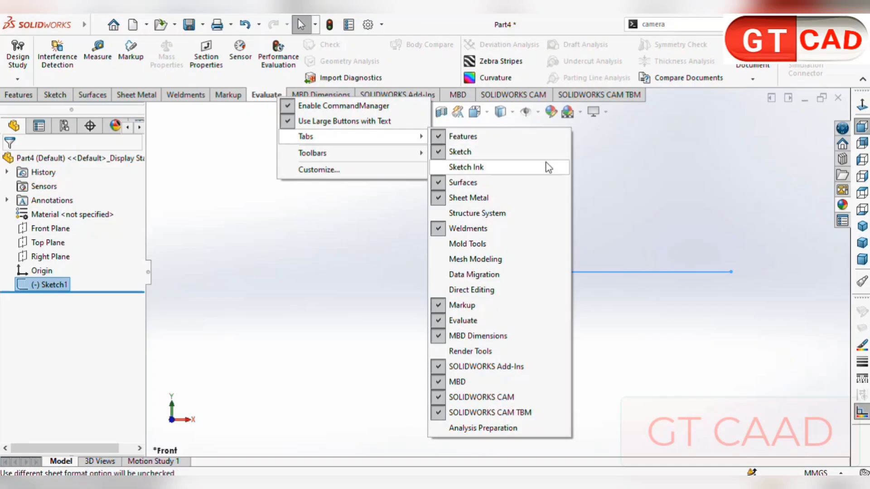
{"action": "left_click", "coordinate": [472, 198]}
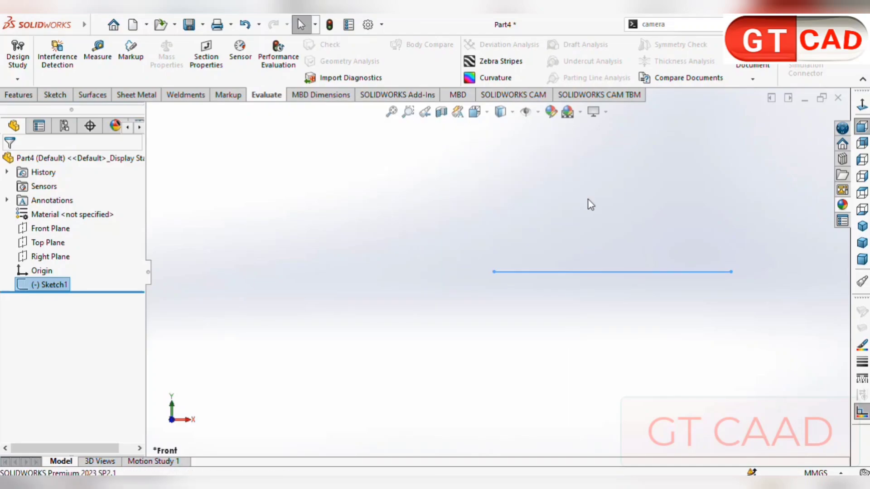
Step: Start a Base Flange from the line sketch with a Mid Plane end condition
{"action": "left_click", "coordinate": [30, 284]}
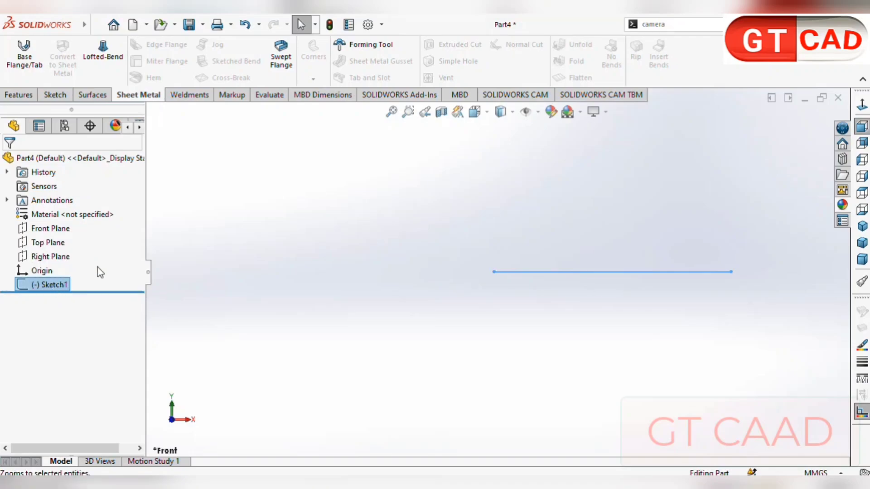
{"action": "left_click", "coordinate": [29, 71]}
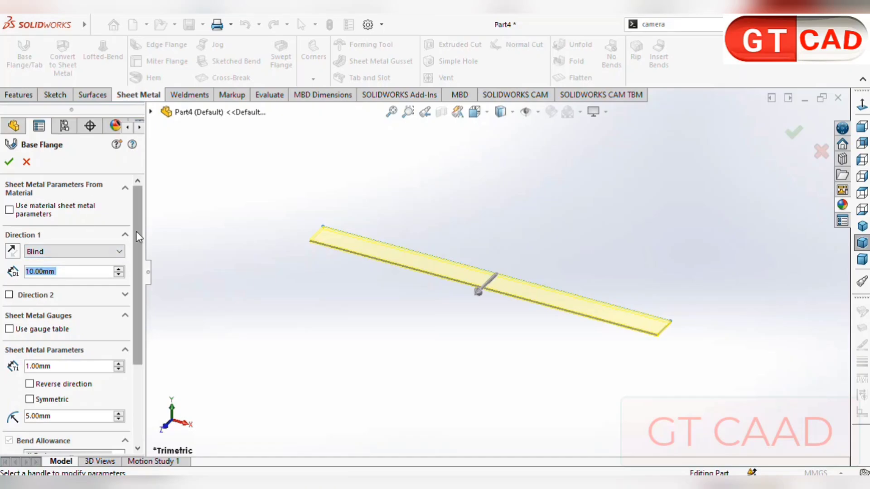
{"action": "scroll", "coordinate": [136, 231], "scroll_direction": "down", "scroll_amount": 2}
{"action": "scroll", "coordinate": [136, 231], "scroll_direction": "up", "scroll_amount": 2}
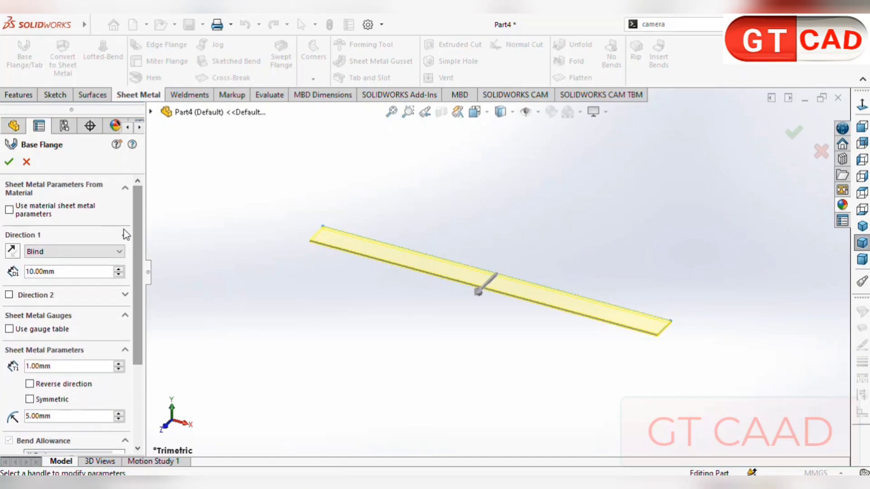
{"action": "left_click", "coordinate": [47, 252]}
{"action": "left_click", "coordinate": [61, 297]}
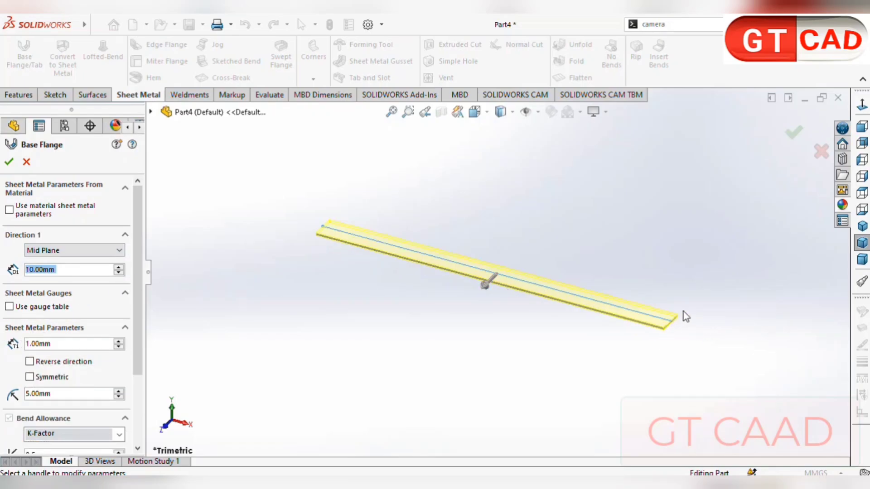
Step: Set the base flange's depth to 20 mm
{"action": "left_click", "coordinate": [118, 267]}
{"action": "left_click", "coordinate": [119, 268]}
{"action": "left_click", "coordinate": [119, 267]}
{"action": "left_click", "coordinate": [119, 267]}
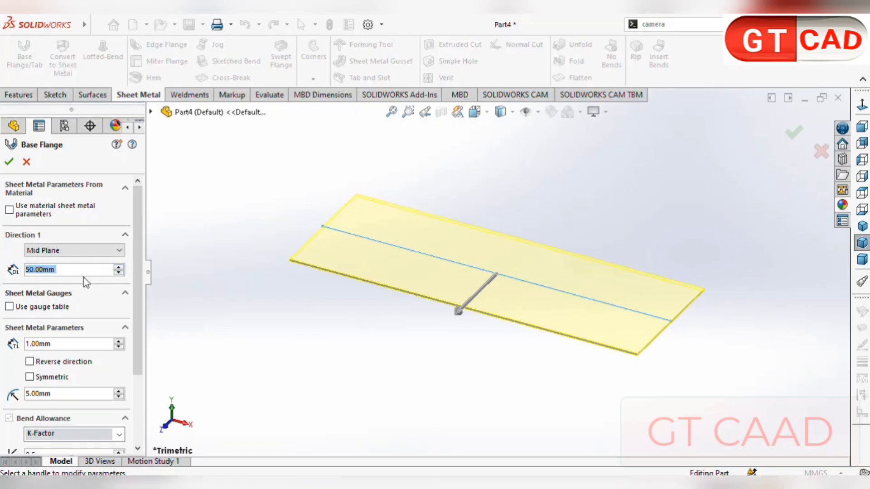
{"action": "type", "text": "20"}
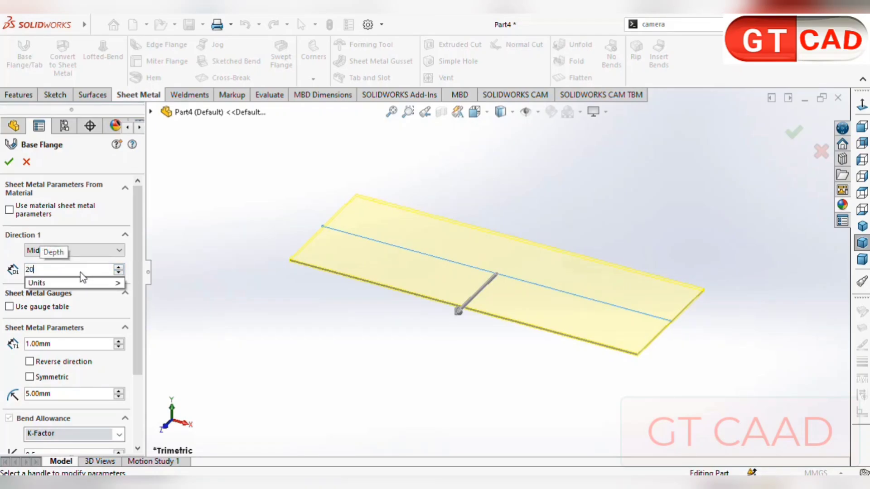
{"action": "key", "text": "Return"}
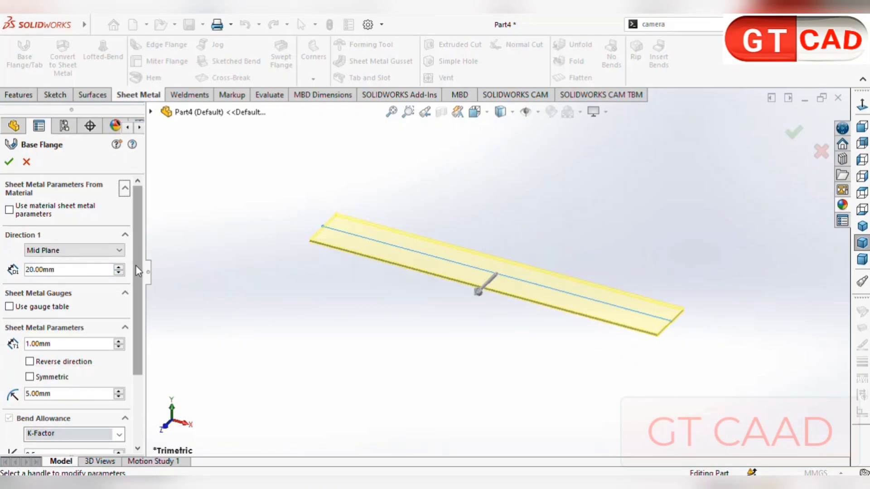
{"action": "scroll", "coordinate": [135, 265], "scroll_direction": "down", "scroll_amount": 2}
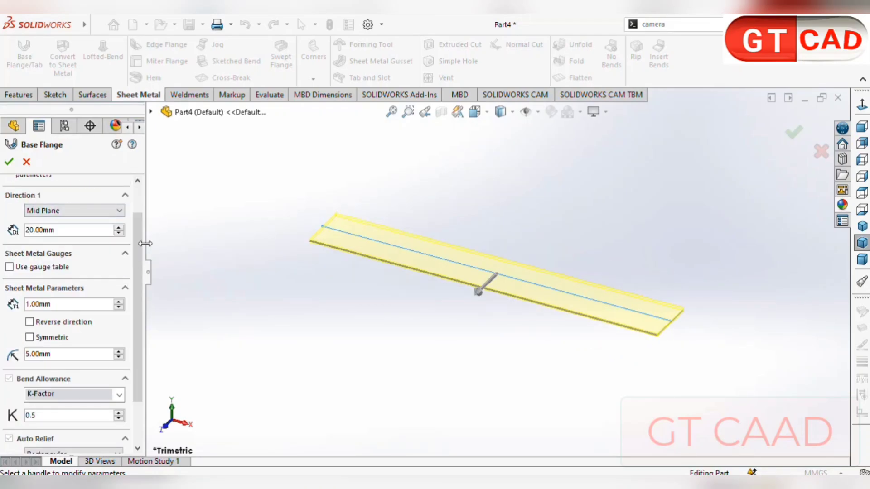
{"action": "left_click", "coordinate": [49, 269]}
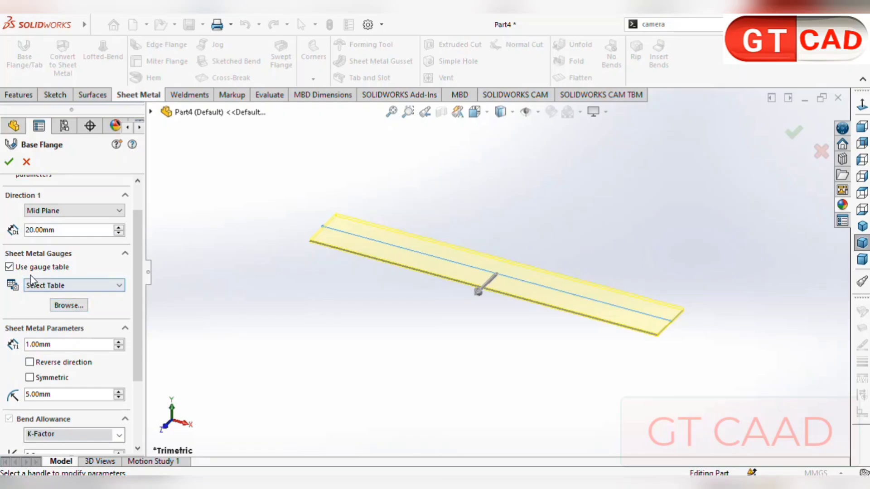
{"action": "left_click", "coordinate": [9, 267]}
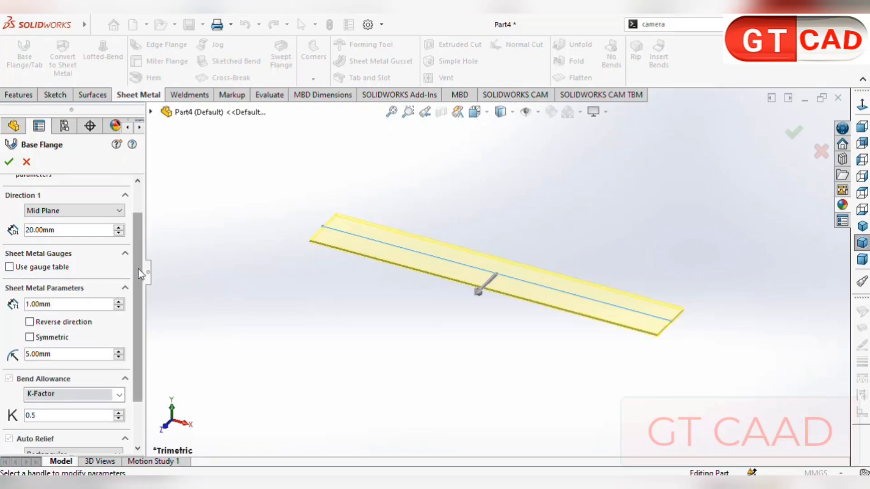
{"action": "scroll", "coordinate": [136, 278], "scroll_direction": "down", "scroll_amount": 1}
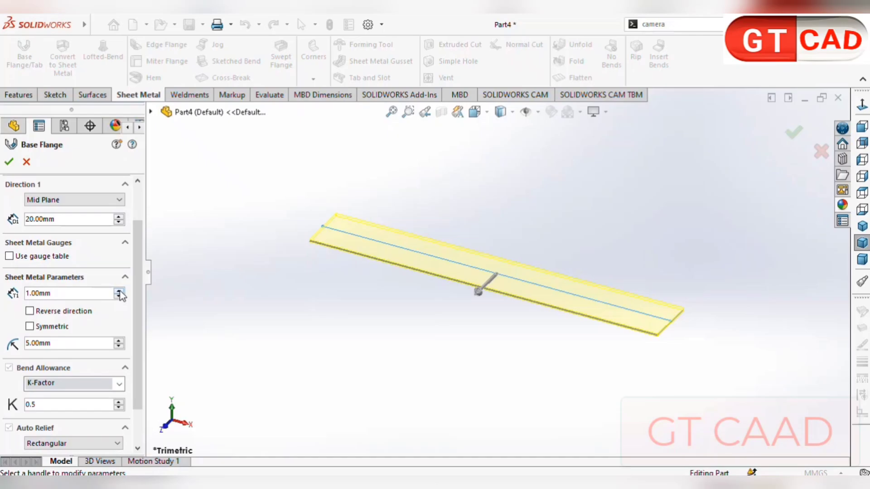
{"action": "left_click", "coordinate": [118, 291]}
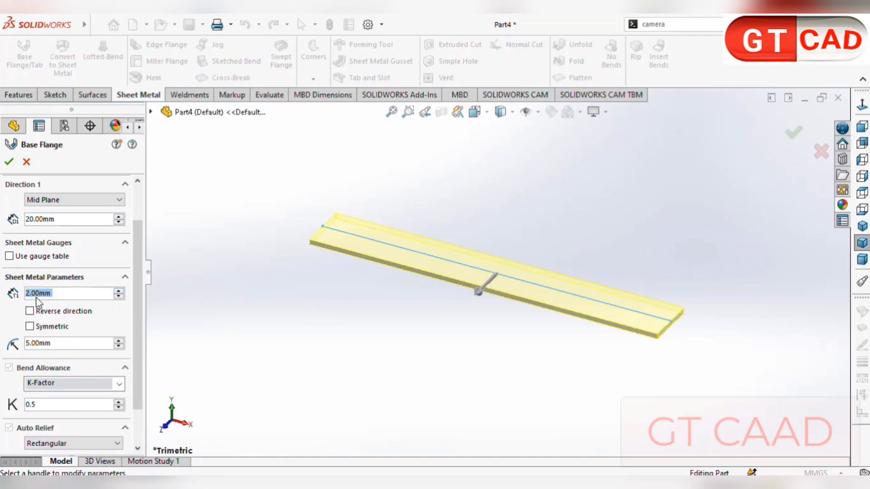
{"action": "left_click", "coordinate": [119, 296]}
{"action": "left_click", "coordinate": [83, 313]}
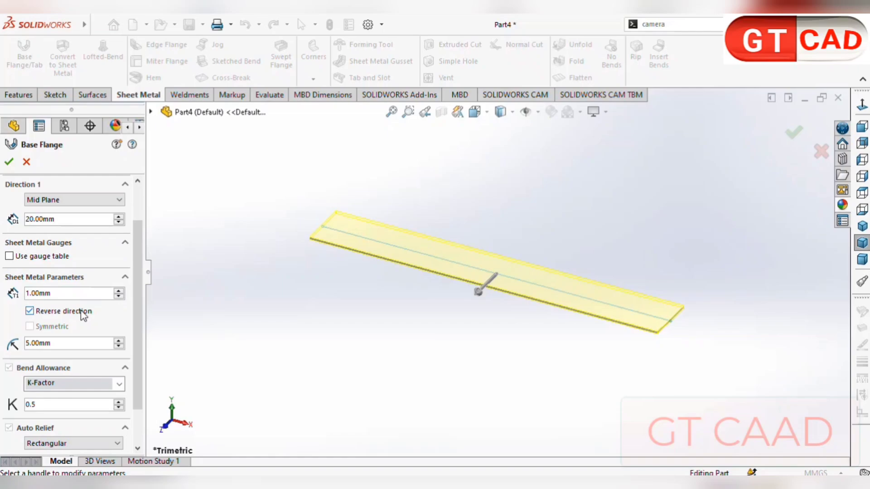
{"action": "left_click", "coordinate": [82, 313]}
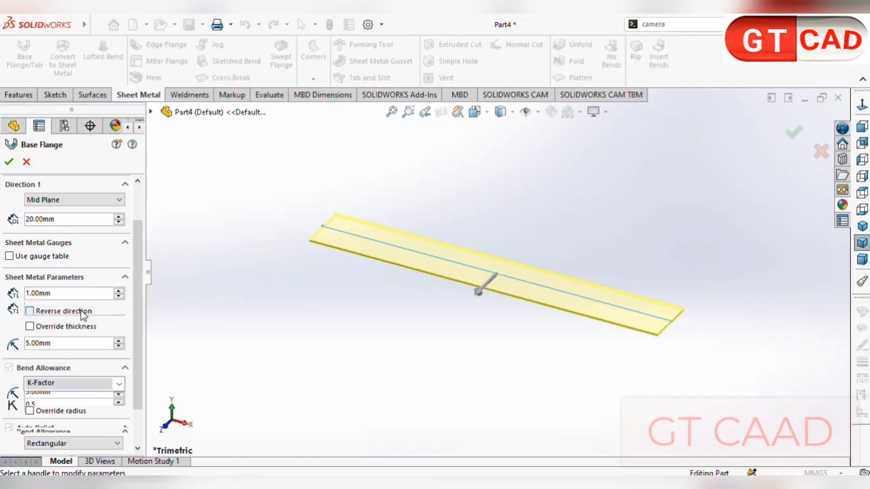
{"action": "left_click", "coordinate": [83, 313]}
{"action": "left_click", "coordinate": [83, 313]}
Step: Make the sheet thickness symmetric about the sketch line and set the bend radius to 5 mm
{"action": "left_click", "coordinate": [52, 326]}
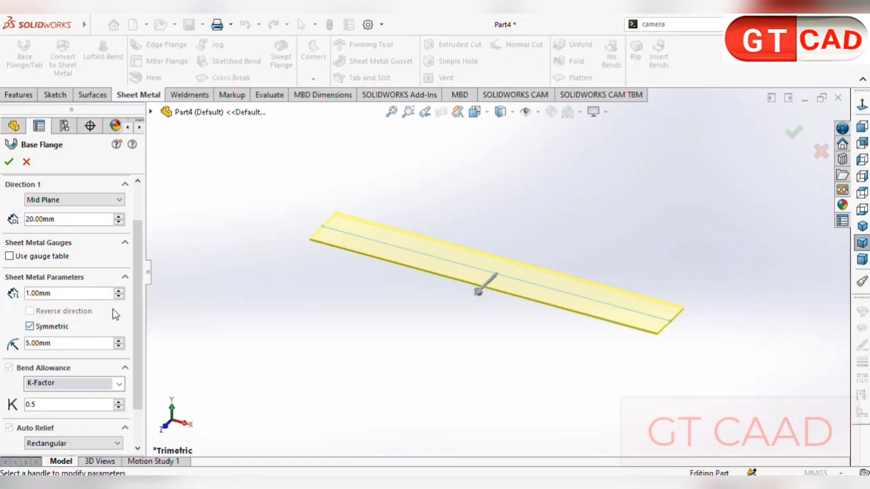
{"action": "scroll", "coordinate": [135, 332], "scroll_direction": "down", "scroll_amount": 1}
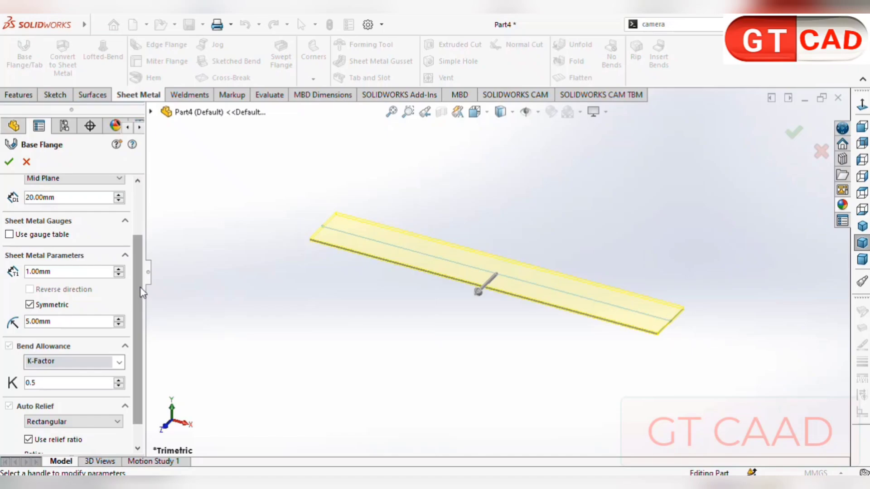
{"action": "double_click", "coordinate": [69, 322]}
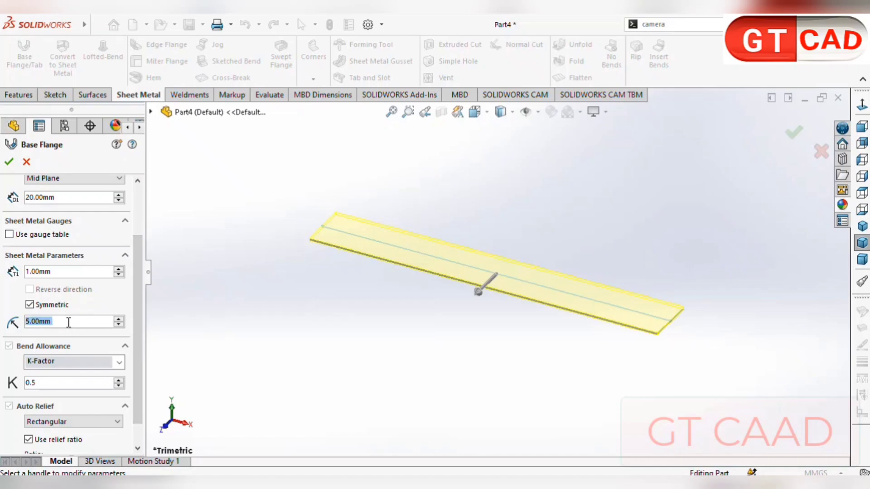
{"action": "type", "text": "1"}
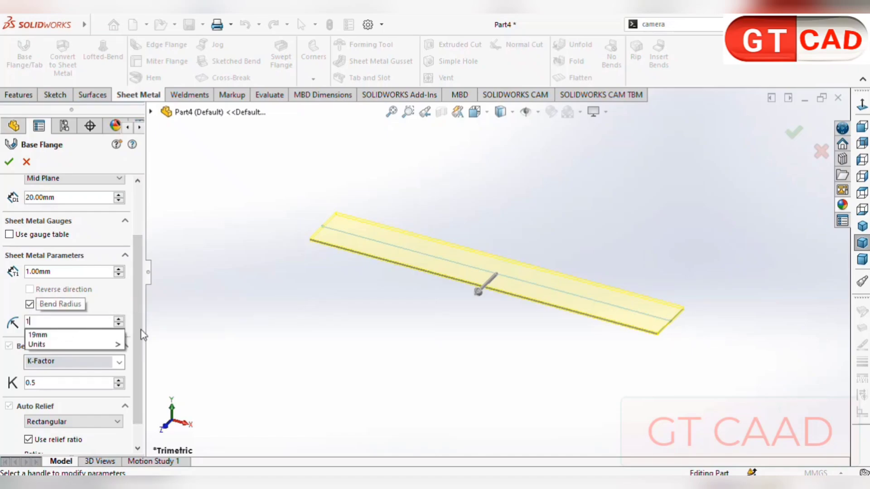
{"action": "key", "text": "Return"}
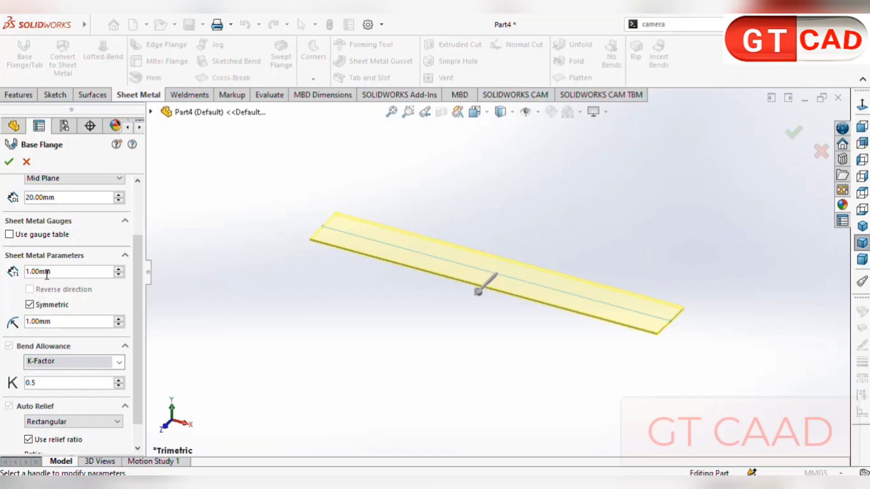
{"action": "double_click", "coordinate": [59, 321]}
{"action": "type", "text": "5"}
{"action": "key", "text": "Return"}
Step: Review the bend allowance and auto relief settings, and create the base flange
{"action": "scroll", "coordinate": [142, 307], "scroll_direction": "down", "scroll_amount": 1}
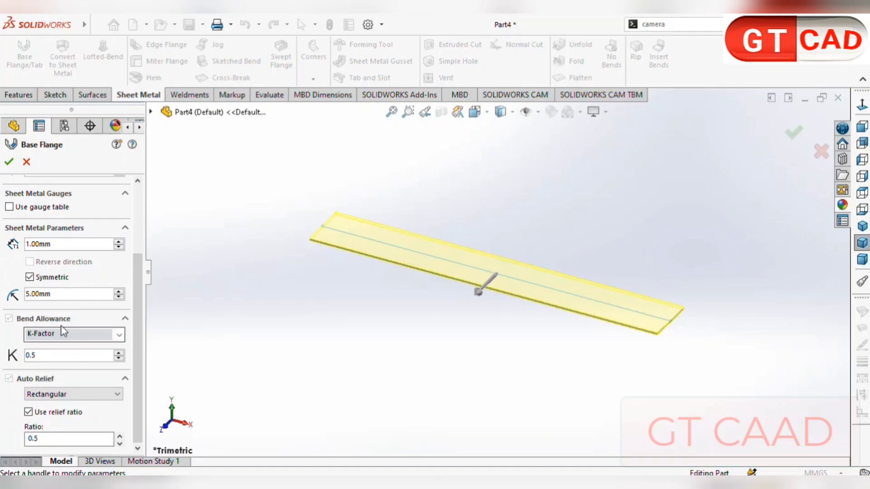
{"action": "scroll", "coordinate": [139, 274], "scroll_direction": "up", "scroll_amount": 2}
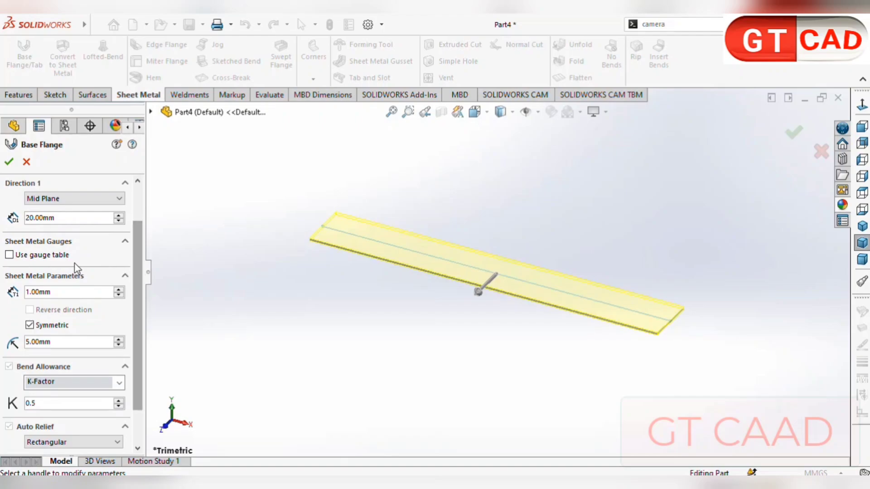
{"action": "scroll", "coordinate": [139, 308], "scroll_direction": "down", "scroll_amount": 2}
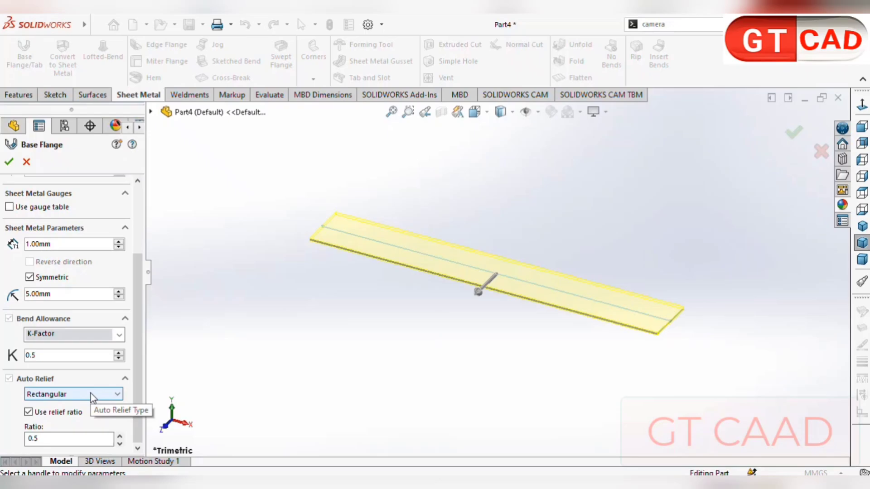
{"action": "scroll", "coordinate": [91, 395], "scroll_direction": "up", "scroll_amount": 3}
{"action": "left_click", "coordinate": [9, 162]}
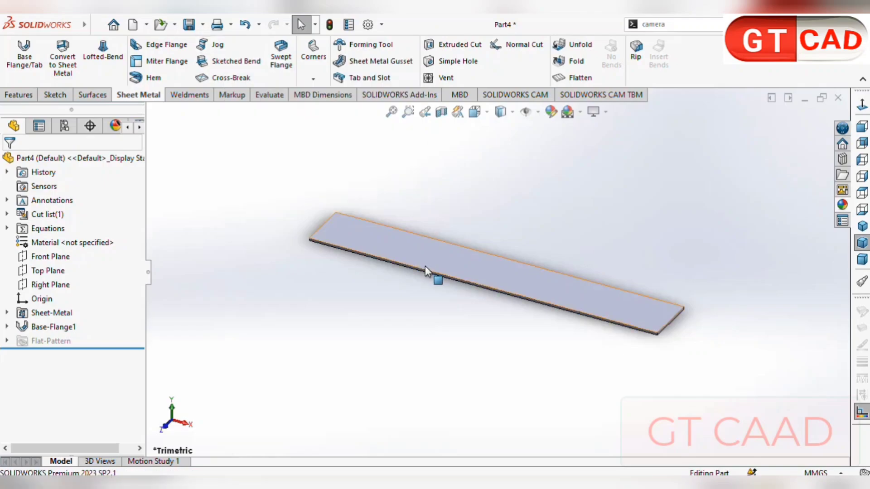
Step: Sketch a vertical line across the full width of the base flange's top face, about 29 mm from the origin end
{"action": "left_click", "coordinate": [413, 250]}
{"action": "left_click", "coordinate": [54, 95]}
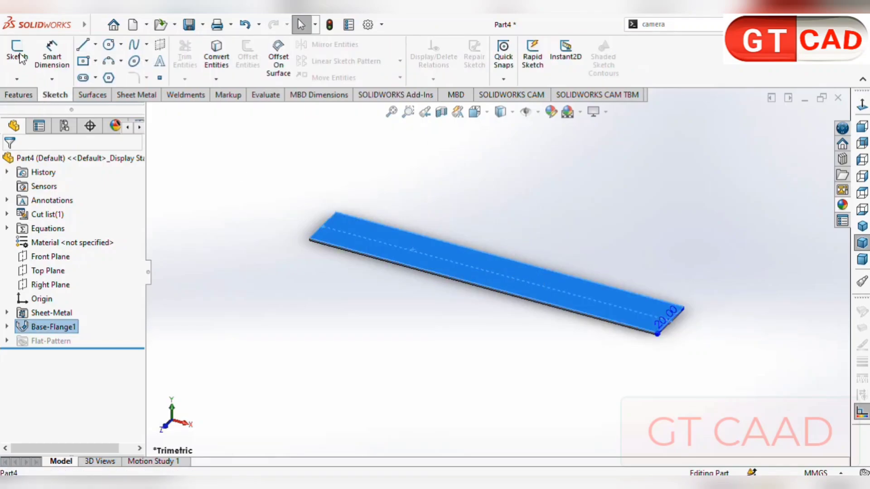
{"action": "left_click", "coordinate": [17, 54]}
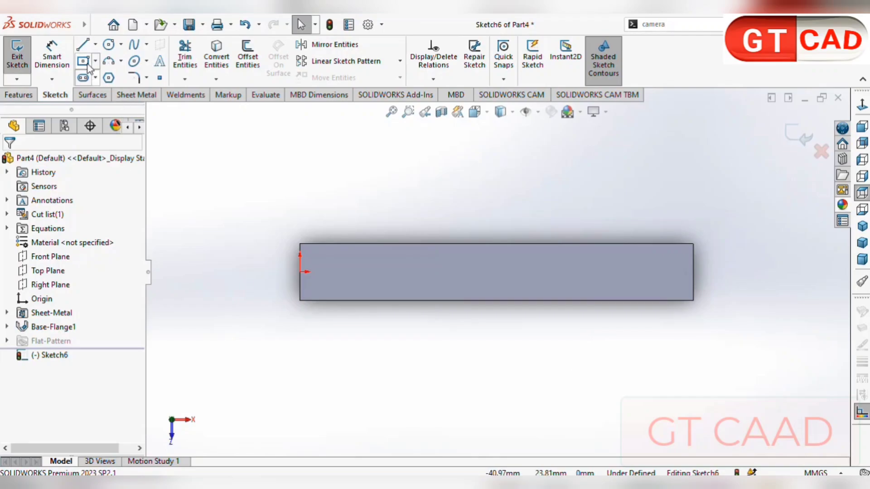
{"action": "left_click", "coordinate": [82, 44]}
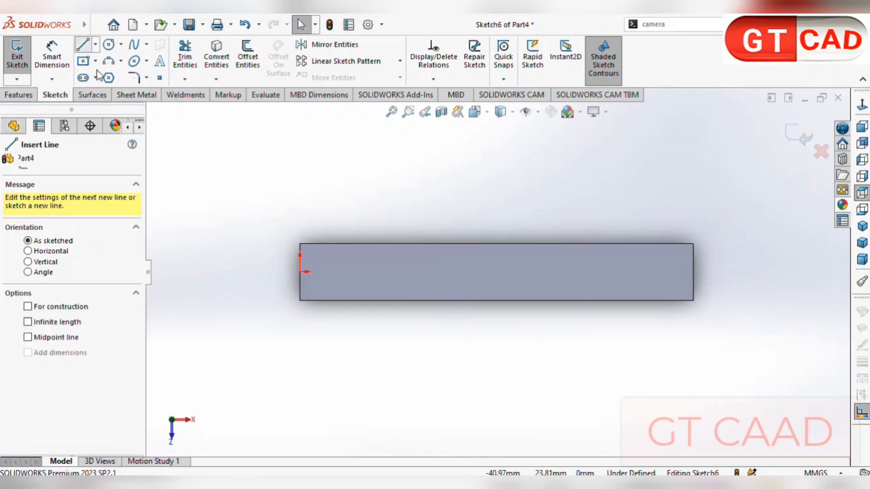
{"action": "left_click", "coordinate": [384, 244]}
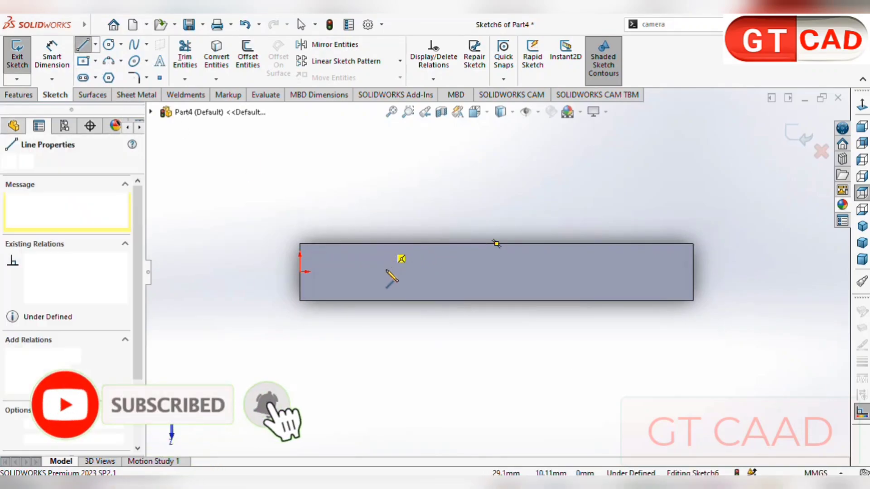
{"action": "left_click", "coordinate": [383, 301]}
{"action": "right_click", "coordinate": [383, 300]}
{"action": "left_click", "coordinate": [401, 309]}
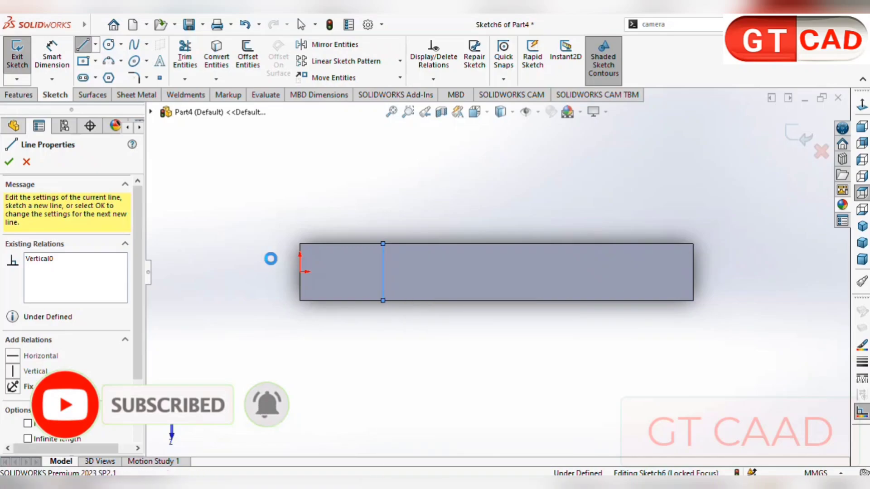
Step: Dimension the line's distance from the flange's short edge at the origin and set it to 30 mm
{"action": "left_click", "coordinate": [49, 68]}
{"action": "left_click", "coordinate": [383, 288]}
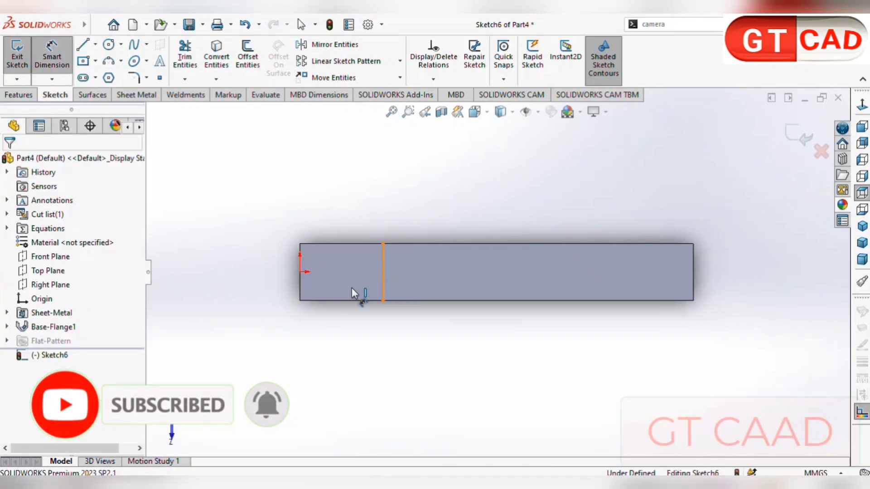
{"action": "left_click", "coordinate": [301, 292]}
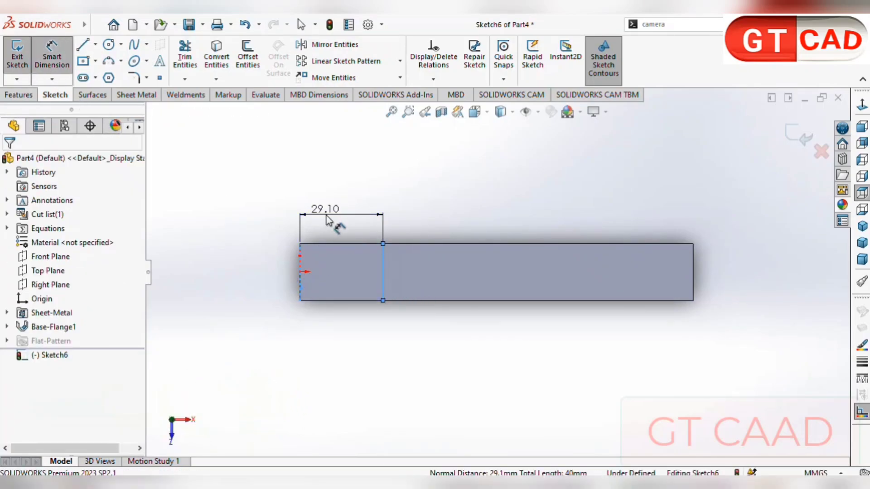
{"action": "left_click", "coordinate": [329, 221]}
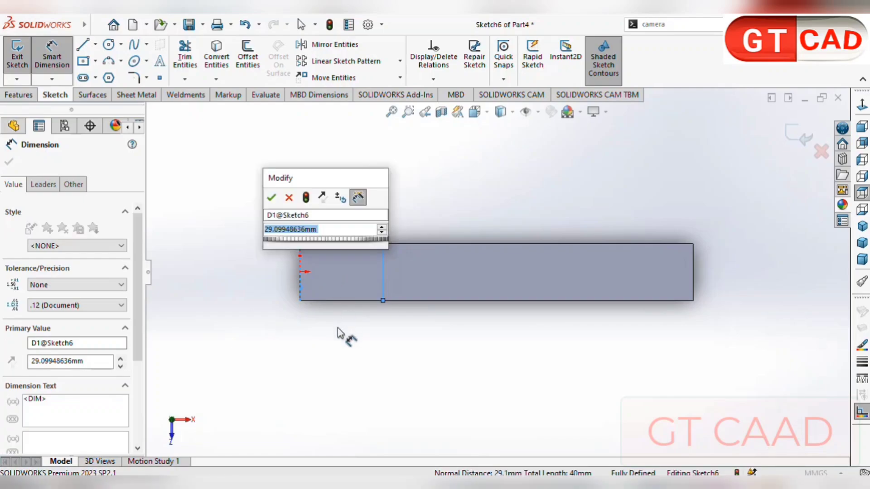
{"action": "type", "text": "30"}
{"action": "key", "text": "Return"}
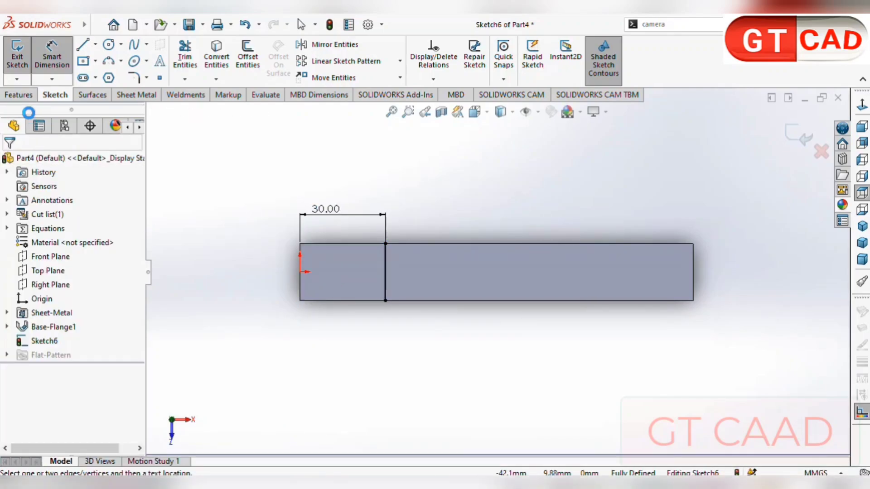
Step: Start a Jog from the line sketch and fix the flange's top face on the longer side of the line
{"action": "left_click", "coordinate": [136, 96]}
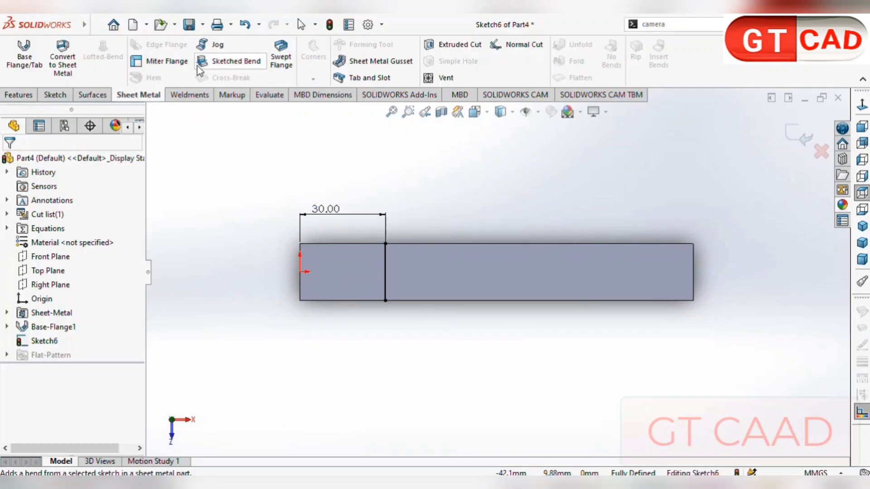
{"action": "left_click", "coordinate": [208, 46]}
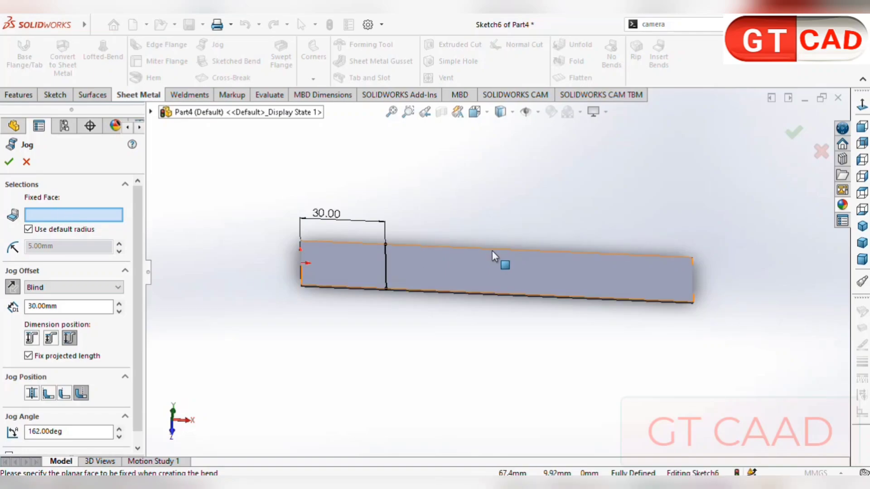
{"action": "left_click", "coordinate": [483, 270]}
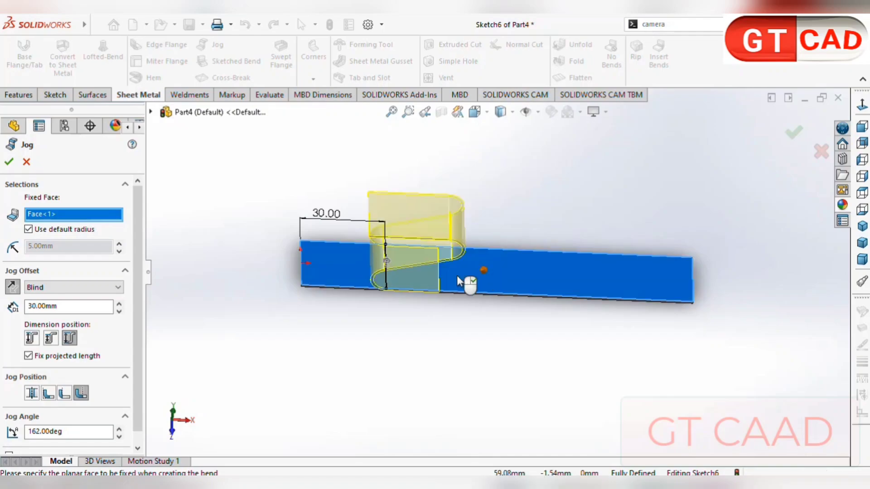
{"action": "middle_click_drag", "start_coordinate": [317, 322], "coordinate": [424, 299]}
Step: Set the jog angle to 90 degrees
{"action": "scroll", "coordinate": [60, 418], "scroll_direction": "down", "scroll_amount": 1}
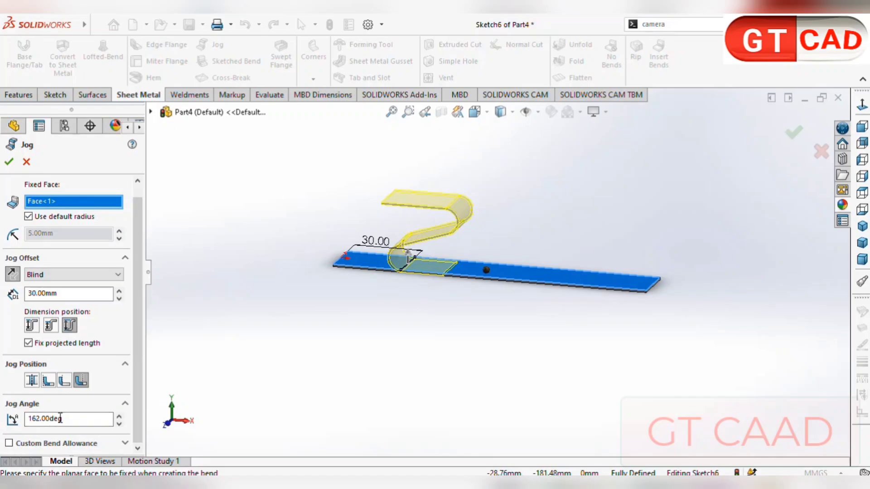
{"action": "type", "text": "0"}
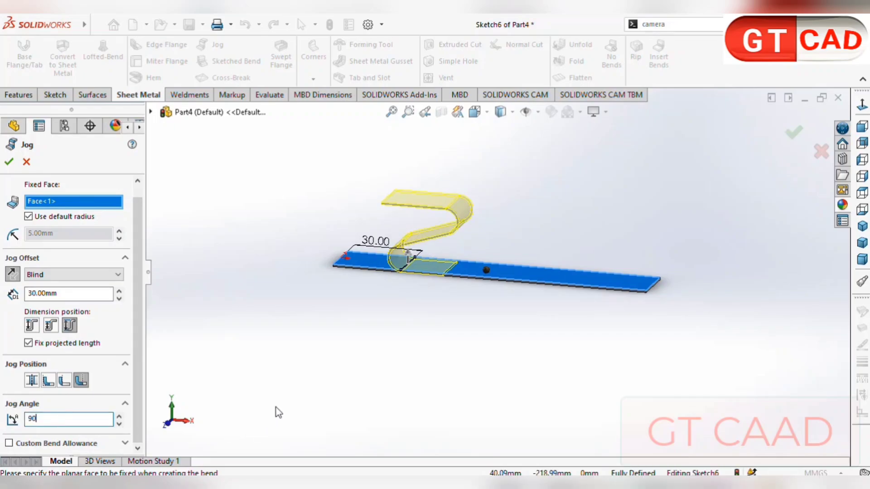
{"action": "key", "text": "Return"}
{"action": "middle_click_drag", "start_coordinate": [371, 331], "coordinate": [319, 360]}
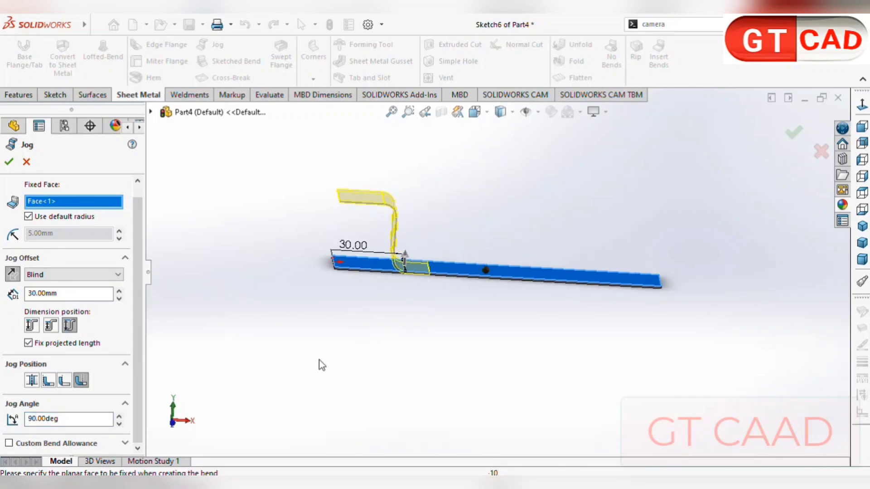
Step: Keep the Blind offset condition, try jog offsets of 70 mm and more, and return the offset to 30 mm
{"action": "left_click_drag", "start_coordinate": [140, 293], "coordinate": [140, 275]}
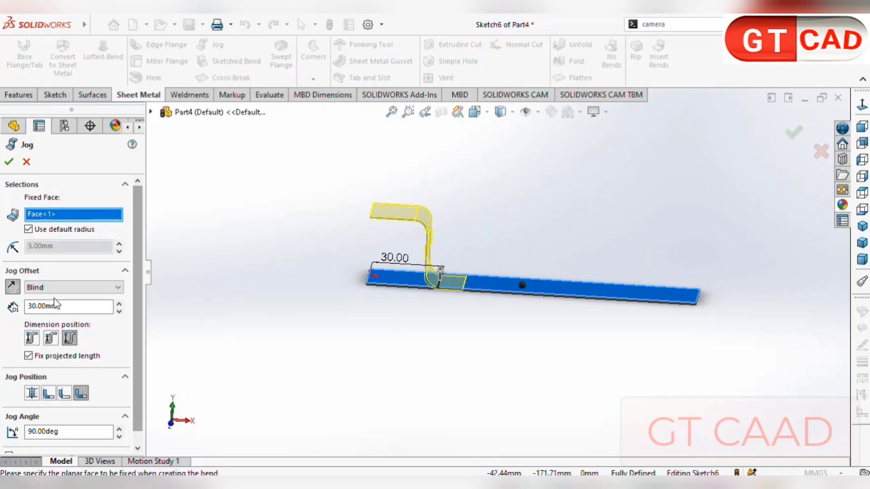
{"action": "left_click", "coordinate": [59, 287]}
{"action": "left_click", "coordinate": [59, 287]}
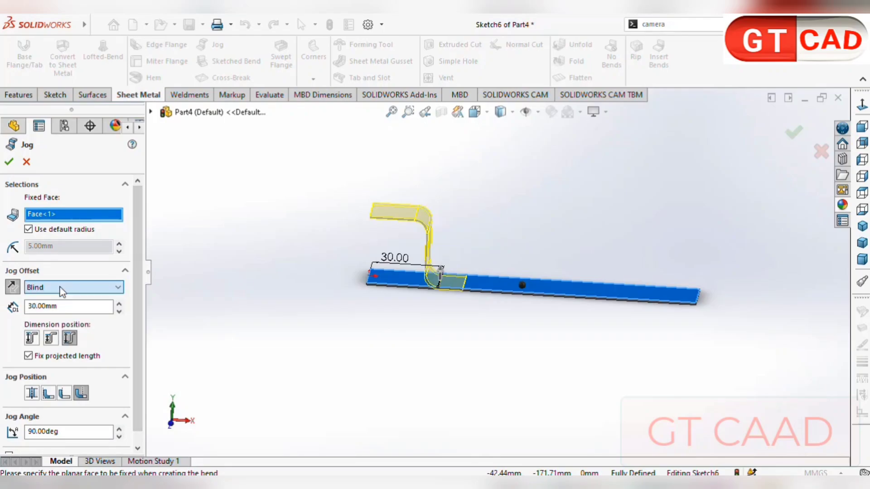
{"action": "left_click", "coordinate": [119, 304]}
{"action": "left_click", "coordinate": [118, 304]}
{"action": "left_click", "coordinate": [119, 304]}
{"action": "left_click", "coordinate": [119, 304]}
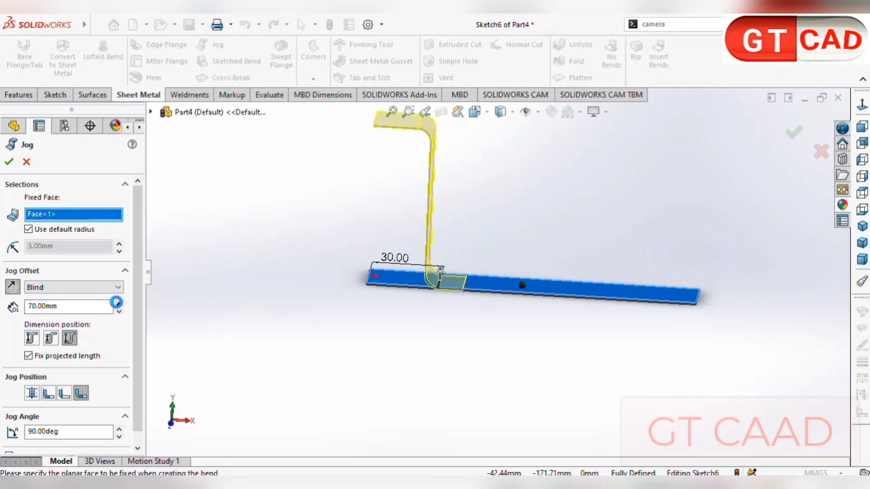
{"action": "left_click", "coordinate": [119, 304]}
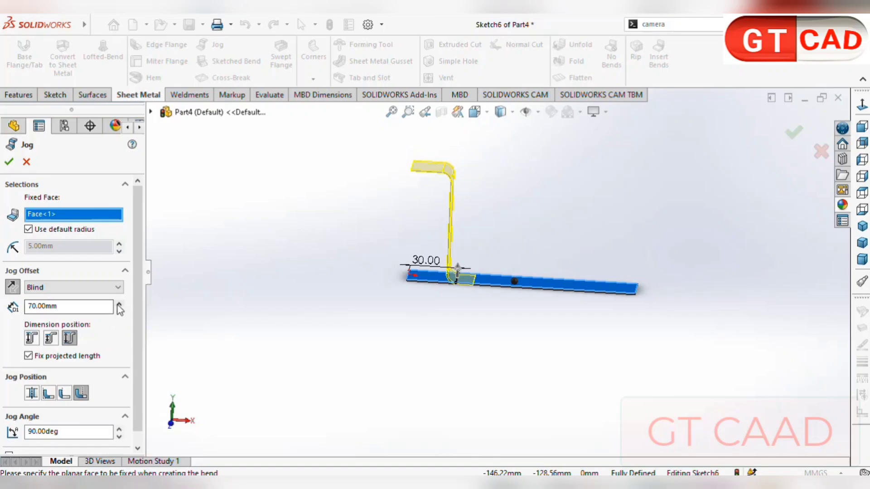
{"action": "left_click", "coordinate": [119, 304]}
{"action": "left_click", "coordinate": [118, 305]}
{"action": "left_click", "coordinate": [120, 310]}
{"action": "left_click", "coordinate": [120, 310]}
{"action": "left_click", "coordinate": [120, 310]}
{"action": "left_click", "coordinate": [120, 310]}
{"action": "left_click", "coordinate": [120, 310]}
{"action": "left_click", "coordinate": [120, 311]}
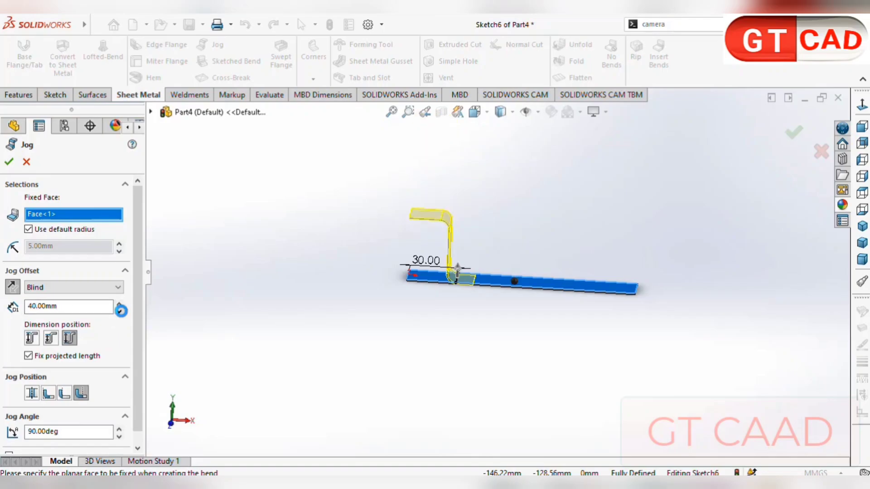
{"action": "left_click", "coordinate": [120, 310]}
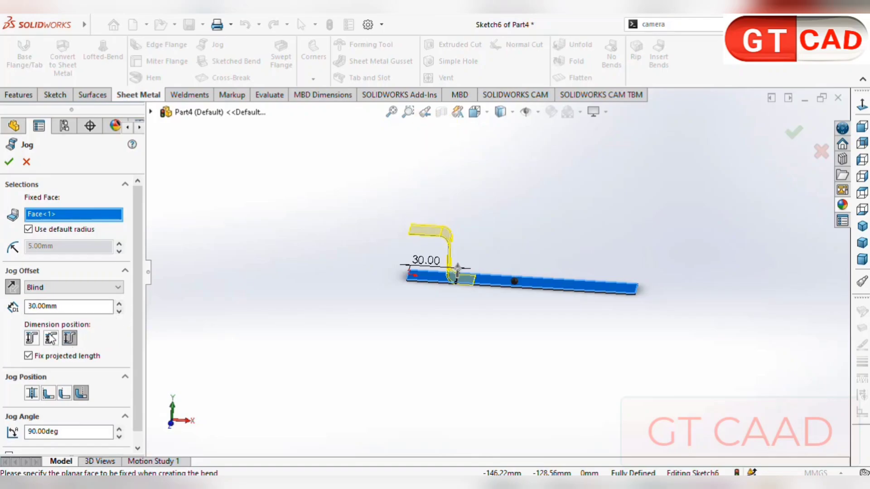
Step: Compare the jog's outside and inside offset dimension positions and return to the overall dimension option
{"action": "scroll", "coordinate": [444, 279], "scroll_direction": "down", "scroll_amount": 4}
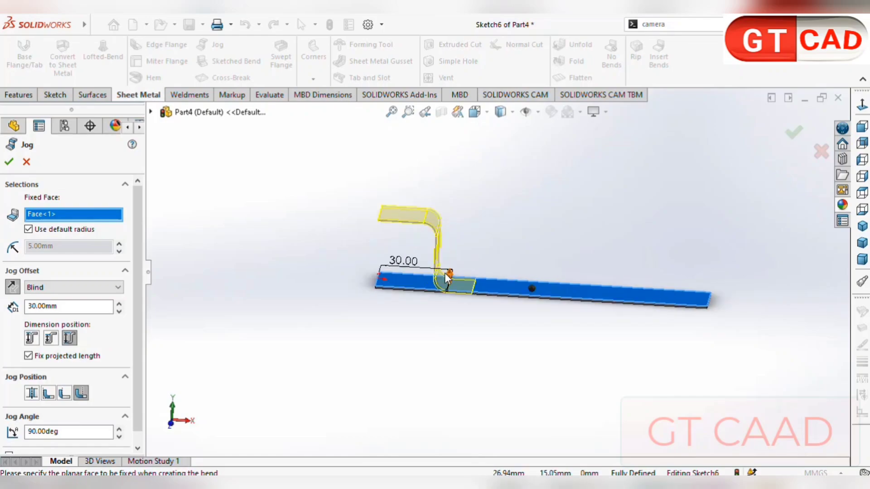
{"action": "left_click", "coordinate": [33, 340]}
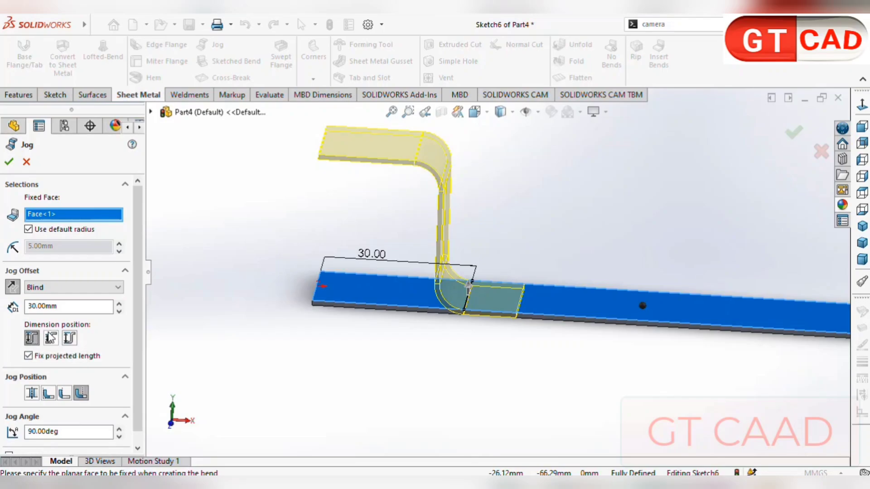
{"action": "left_click", "coordinate": [50, 338]}
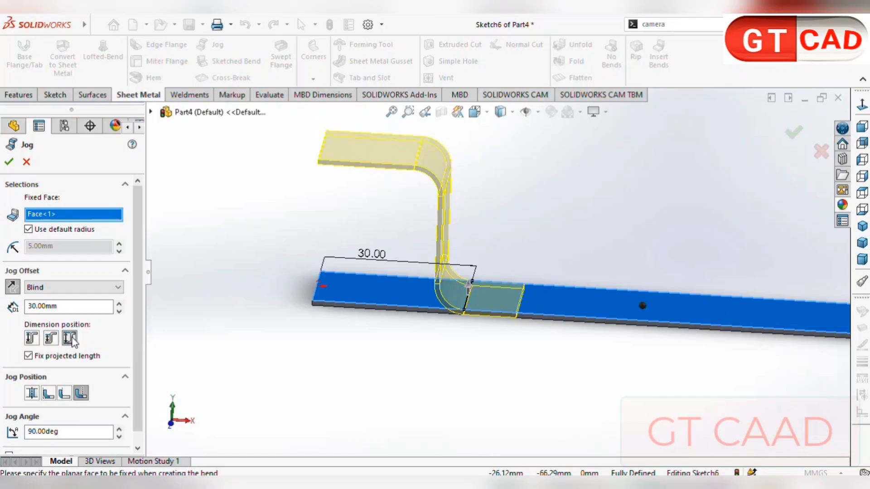
{"action": "left_click", "coordinate": [69, 338]}
Step: Try the Bend Centerline, Material Inside and Material Outside jog positions on the preview and return to Bend Outside
{"action": "scroll", "coordinate": [64, 353], "scroll_direction": "down", "scroll_amount": 1}
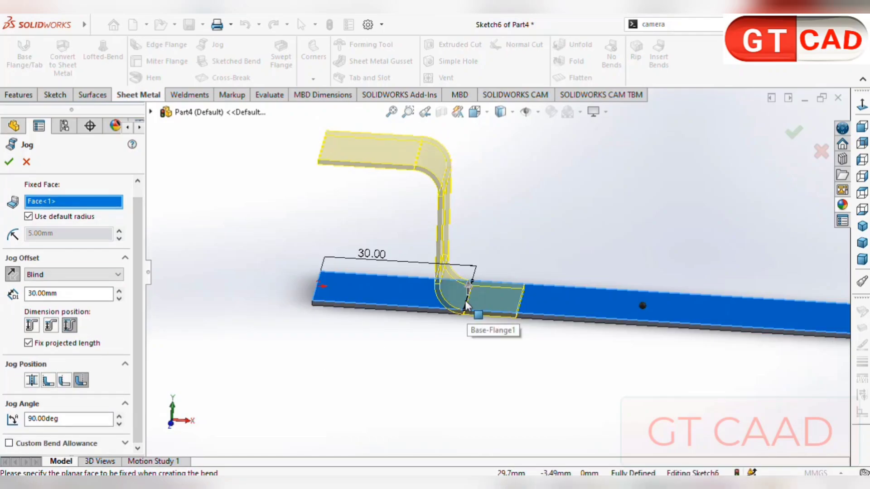
{"action": "scroll", "coordinate": [471, 313], "scroll_direction": "down", "scroll_amount": 4}
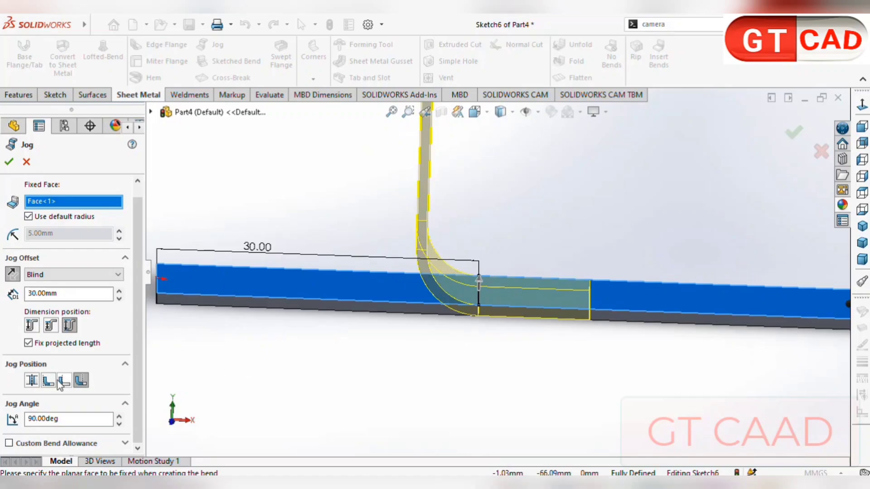
{"action": "left_click", "coordinate": [33, 382]}
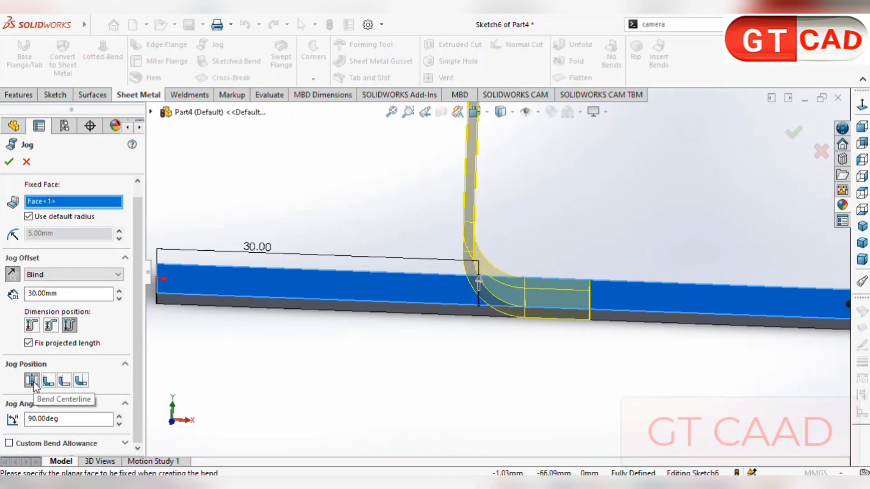
{"action": "left_click", "coordinate": [48, 381]}
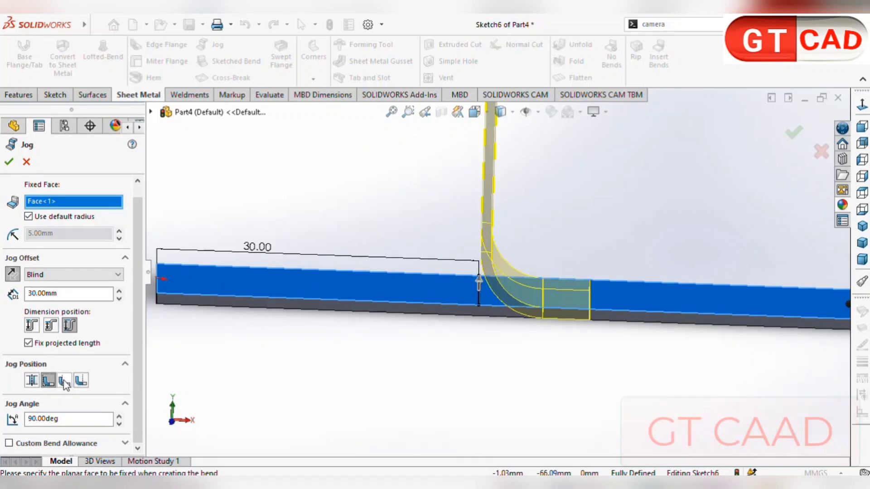
{"action": "left_click", "coordinate": [65, 381]}
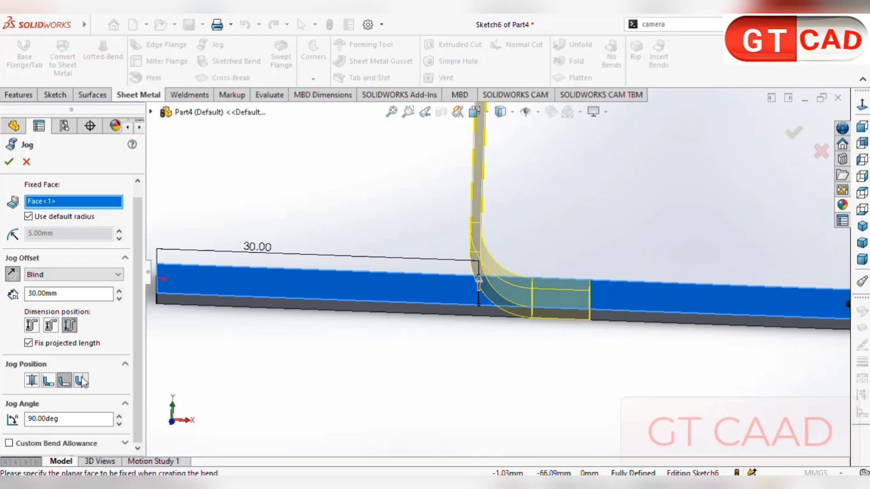
{"action": "left_click", "coordinate": [81, 381]}
{"action": "scroll", "coordinate": [337, 397], "scroll_direction": "down", "scroll_amount": 4}
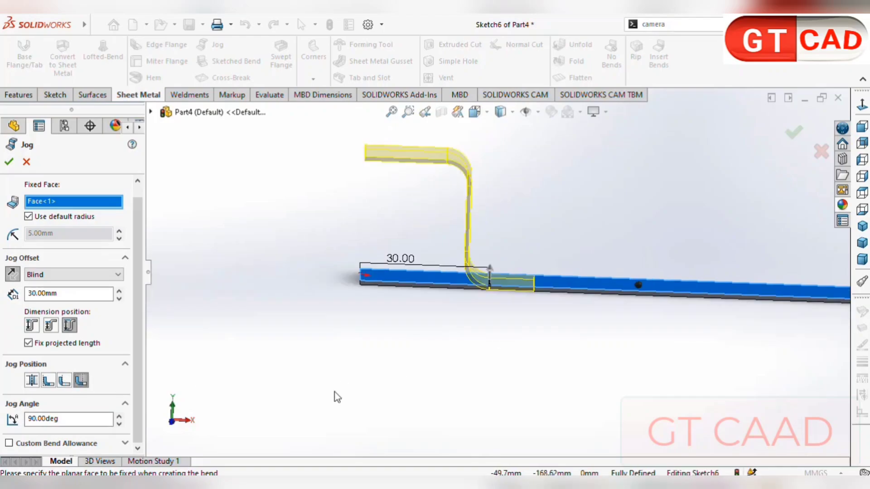
Step: Increase the jog angle in increments to preview the slanted shape and set it to 170 degrees
{"action": "left_click", "coordinate": [120, 416]}
{"action": "left_click", "coordinate": [119, 416]}
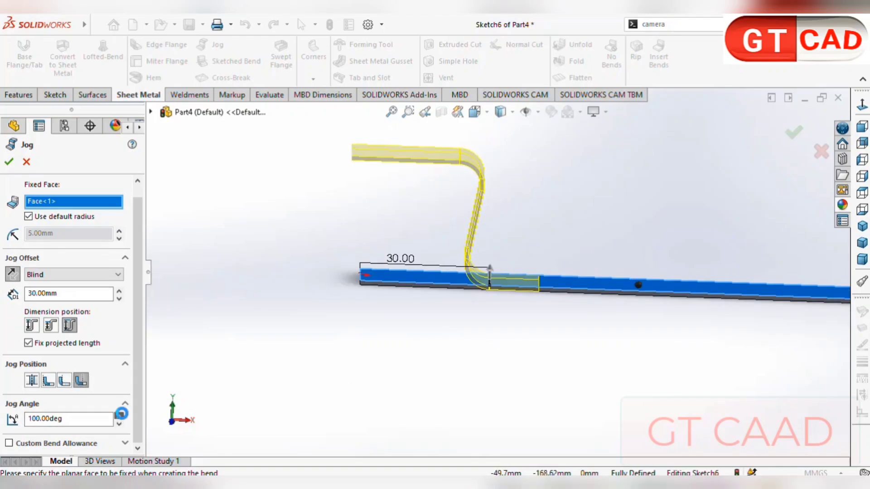
{"action": "left_click", "coordinate": [119, 416]}
{"action": "left_click_drag", "start_coordinate": [119, 416], "coordinate": [125, 419]}
{"action": "double_click", "coordinate": [39, 419]}
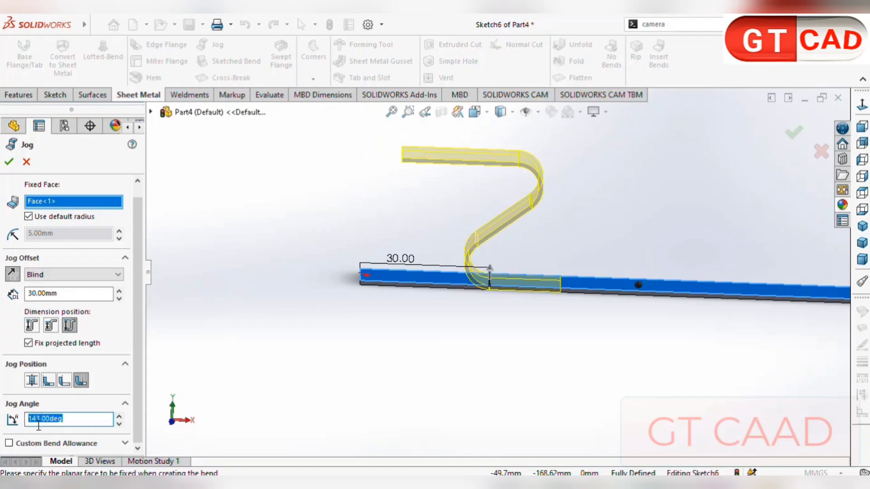
{"action": "type", "text": "170"}
{"action": "key", "text": "Return"}
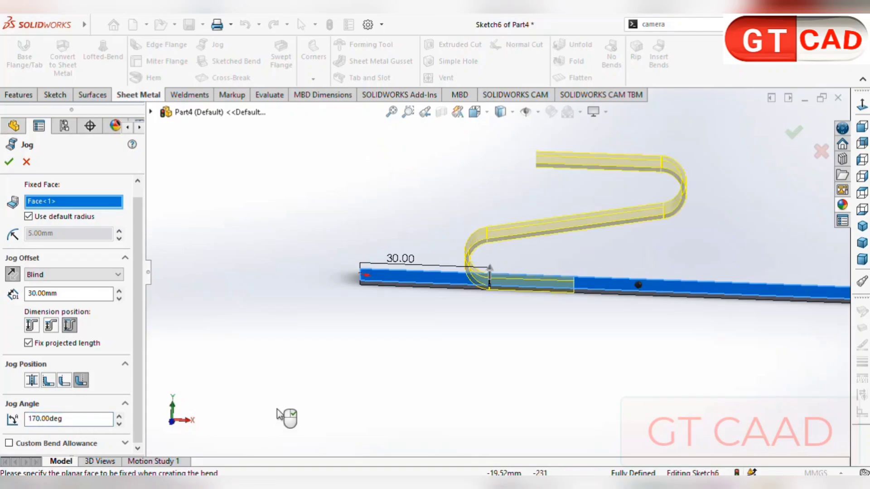
{"action": "mouse_move", "coordinate": [342, 358]}
{"action": "middle_mouse_down"}
{"action": "mouse_move", "coordinate": [316, 319]}
{"action": "mouse_move", "coordinate": [335, 348]}
{"action": "middle_mouse_up"}
{"action": "scroll", "coordinate": [354, 345], "scroll_direction": "up", "scroll_amount": 5}
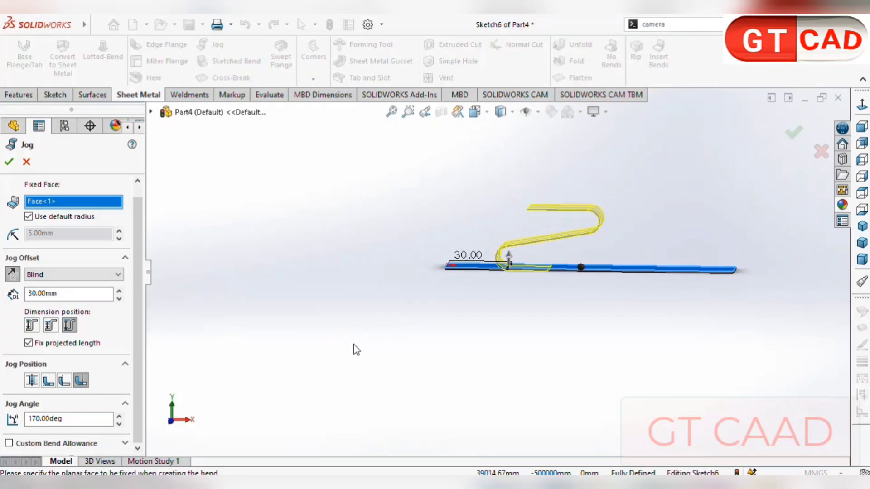
{"action": "scroll", "coordinate": [543, 254], "scroll_direction": "down", "scroll_amount": 1}
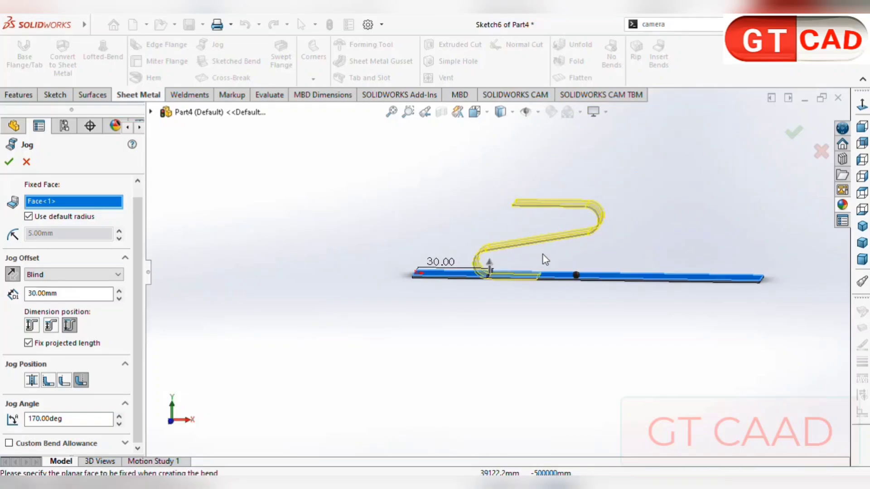
Step: Accept the jog, flatten the sheet metal part to inspect its flat pattern, and return it to the folded state
{"action": "left_click", "coordinate": [9, 163]}
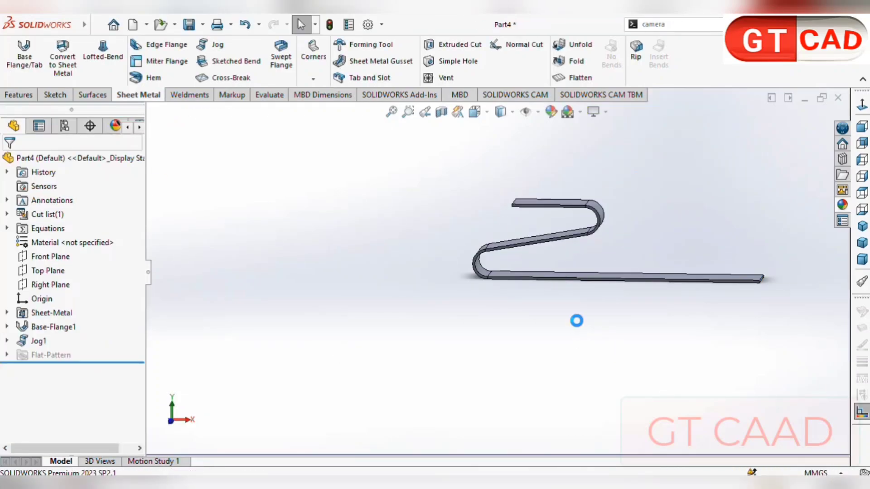
{"action": "key", "text": "ctrl+7"}
{"action": "left_click", "coordinate": [592, 81]}
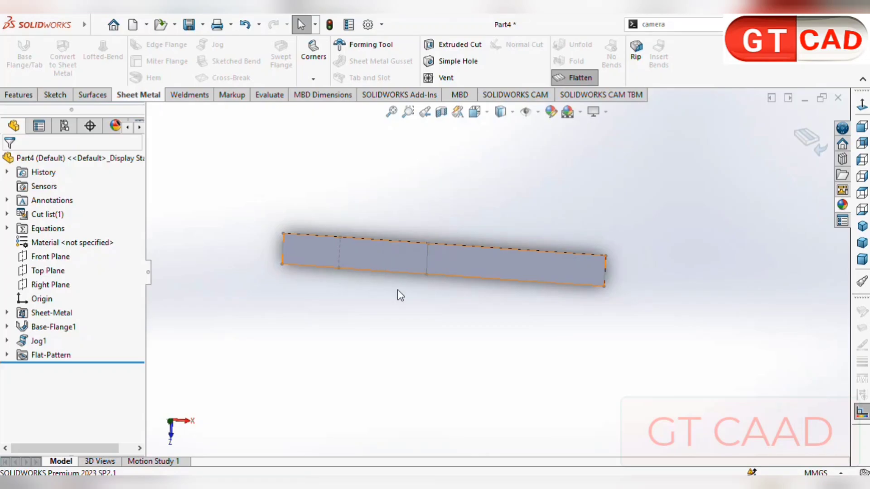
{"action": "left_click", "coordinate": [810, 141]}
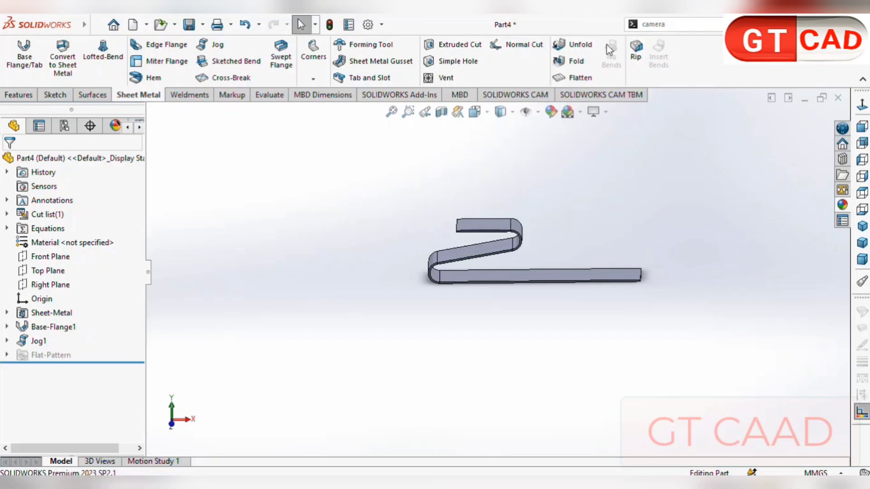
Step: Unfold both jog bends with Unfold, keeping the long base flange's top face fixed and collecting all bends
{"action": "left_click", "coordinate": [584, 45]}
{"action": "middle_click_drag", "start_coordinate": [632, 143], "coordinate": [596, 281]}
{"action": "left_click", "coordinate": [569, 268]}
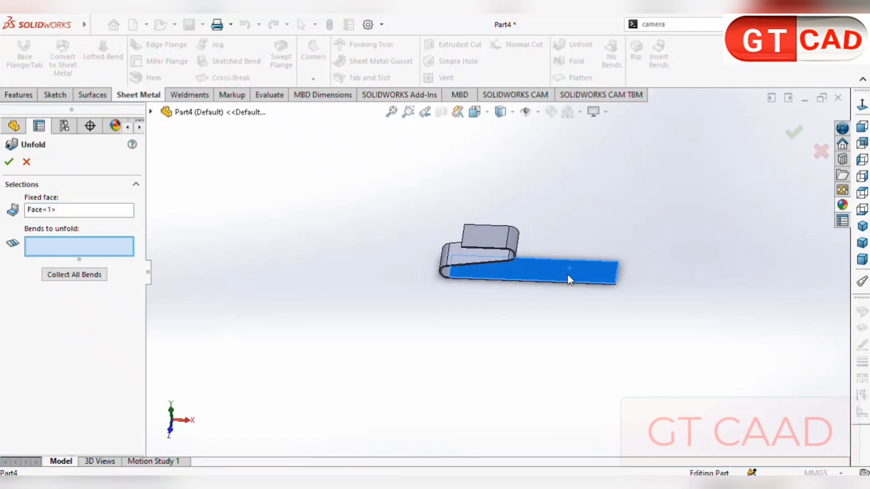
{"action": "left_click", "coordinate": [64, 277]}
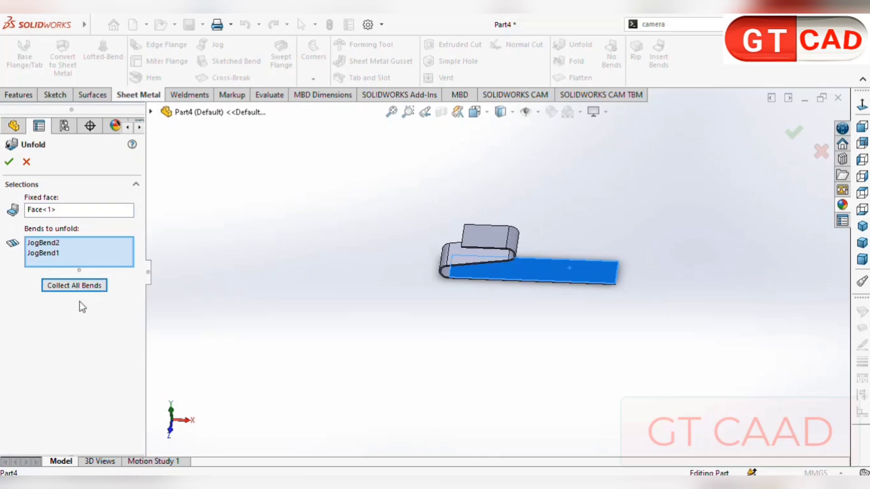
{"action": "left_click", "coordinate": [9, 162]}
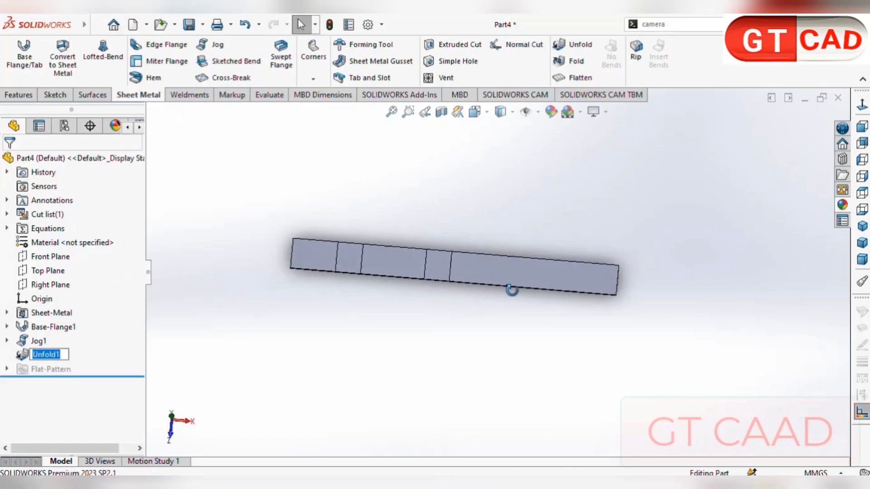
Step: Fold all the unfolded jog bends back with Fold, keeping the long base flange face fixed
{"action": "middle_click_drag", "start_coordinate": [512, 291], "coordinate": [447, 185]}
{"action": "left_click", "coordinate": [508, 219]}
{"action": "left_click", "coordinate": [861, 106]}
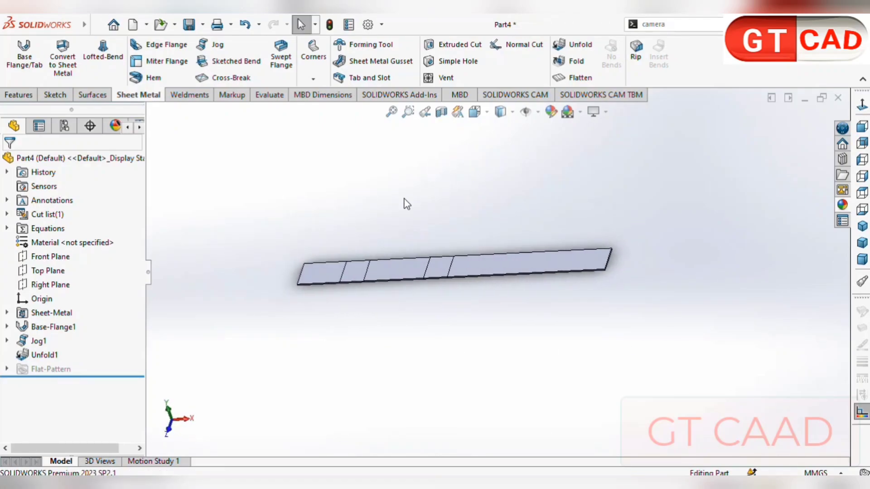
{"action": "middle_click_drag", "start_coordinate": [418, 219], "coordinate": [456, 220]}
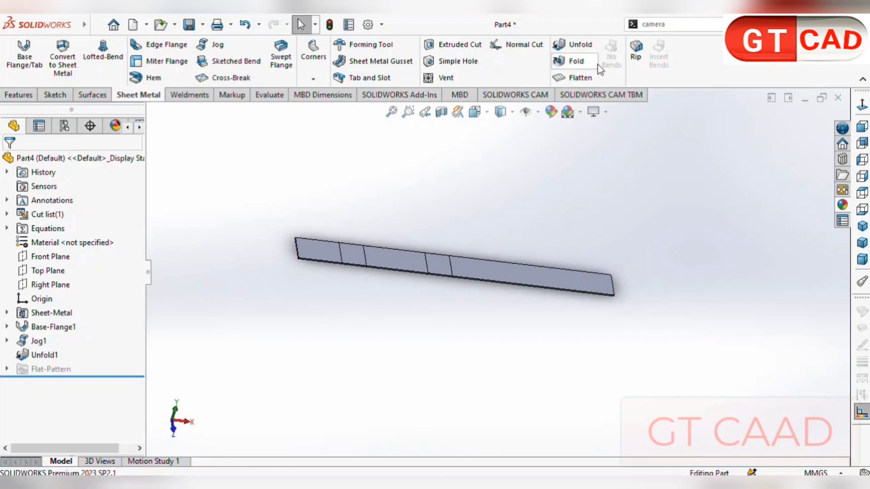
{"action": "left_click", "coordinate": [574, 61]}
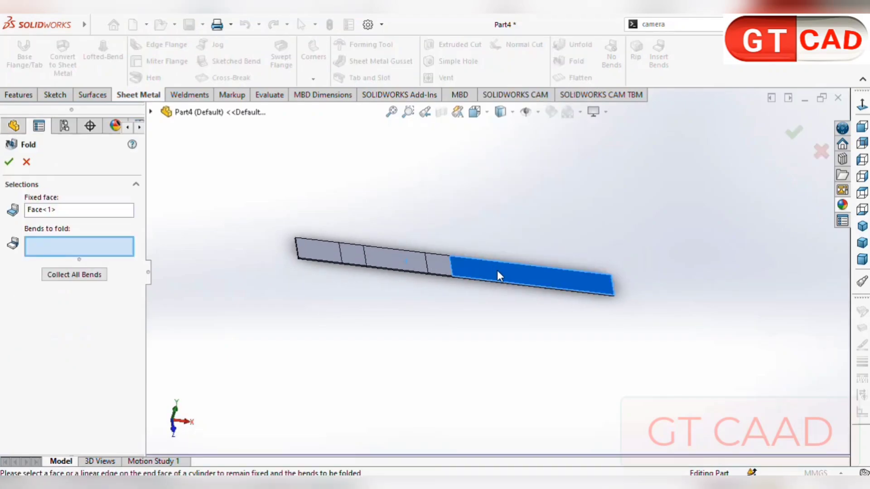
{"action": "middle_click_drag", "start_coordinate": [524, 304], "coordinate": [511, 332]}
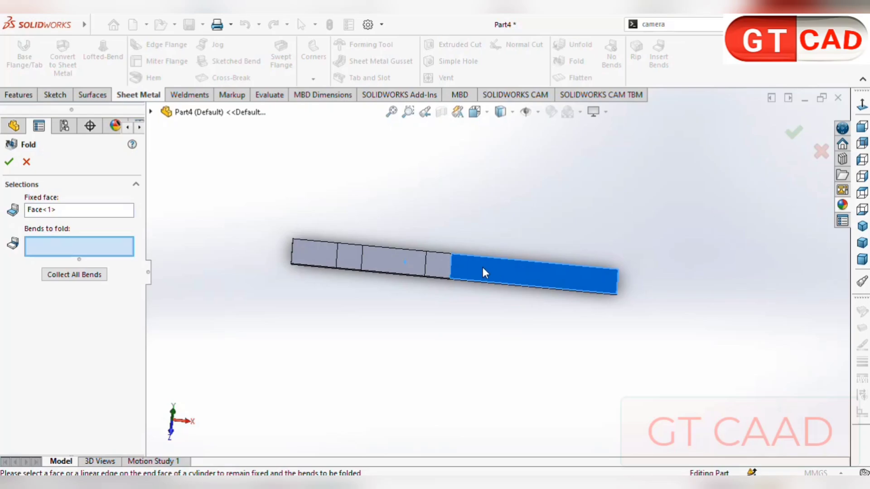
{"action": "left_click", "coordinate": [90, 276]}
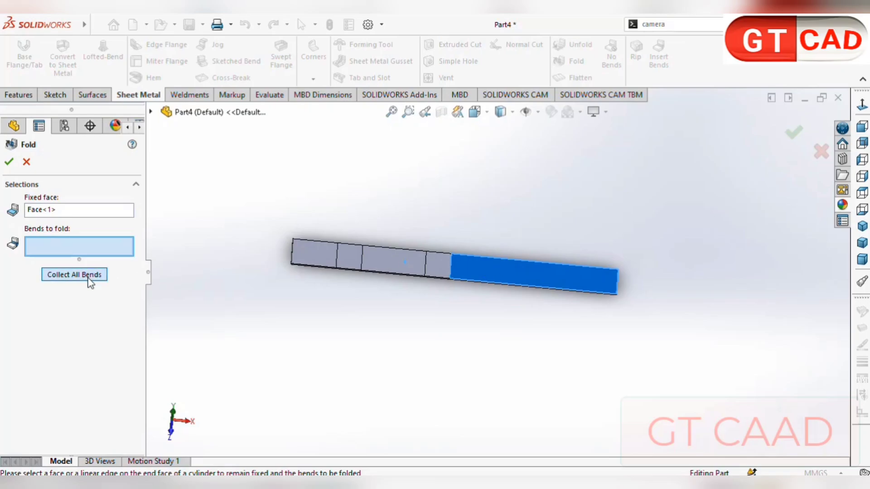
{"action": "left_click", "coordinate": [9, 163]}
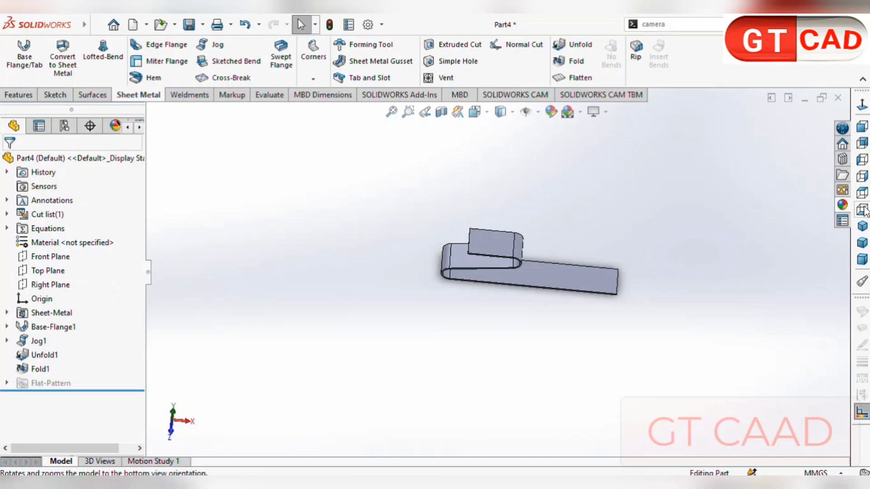
Step: Suppress the fold feature to view the strip unfolded in isometric view, and unsuppress it again
{"action": "left_click", "coordinate": [863, 228]}
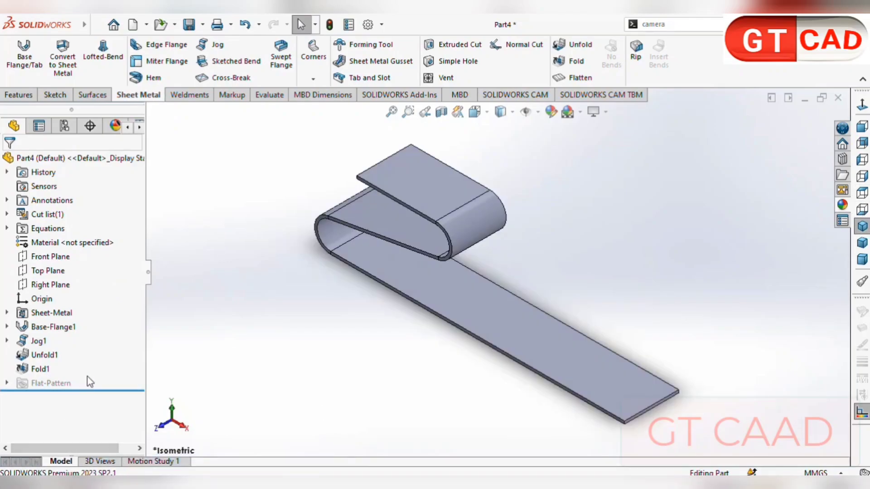
{"action": "right_click", "coordinate": [23, 371]}
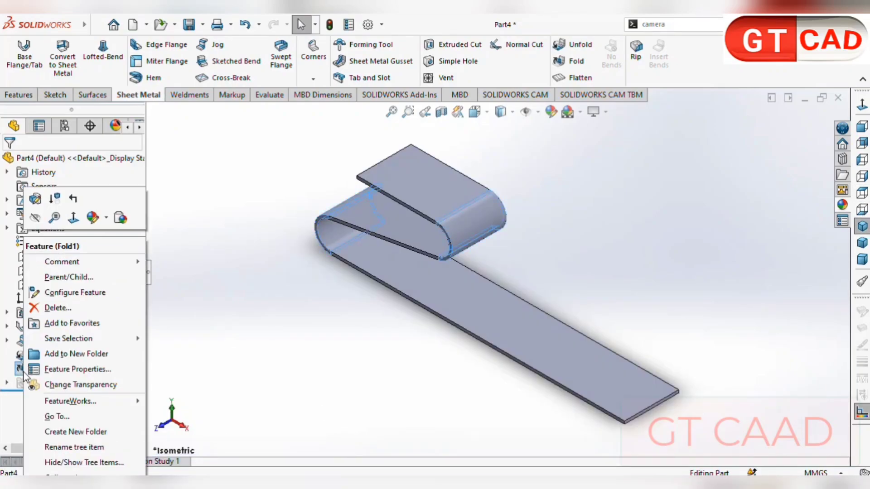
{"action": "left_click", "coordinate": [62, 216]}
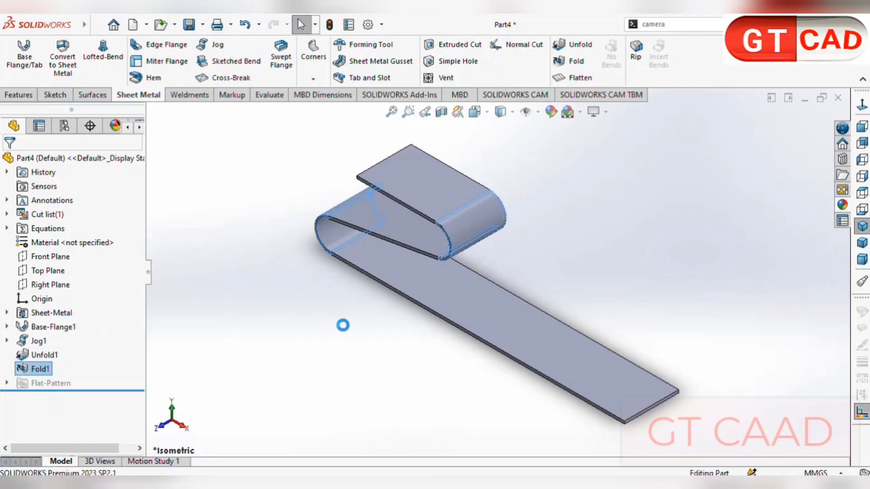
{"action": "left_click", "coordinate": [96, 26]}
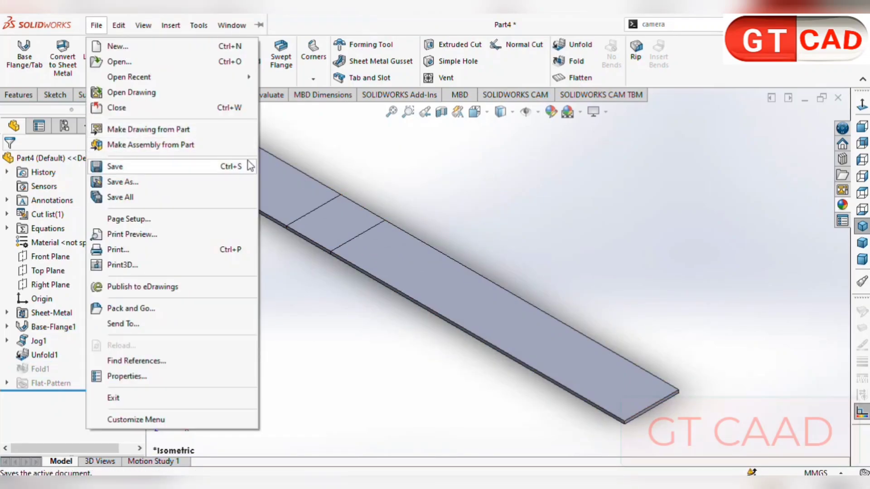
{"action": "left_click", "coordinate": [524, 301]}
{"action": "scroll", "coordinate": [270, 367], "scroll_direction": "up", "scroll_amount": 2}
{"action": "right_click", "coordinate": [24, 370]}
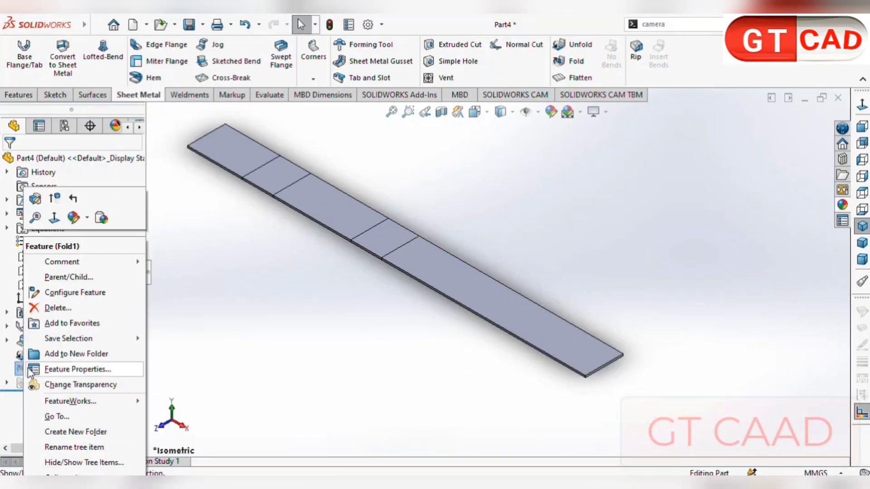
{"action": "left_click", "coordinate": [62, 215]}
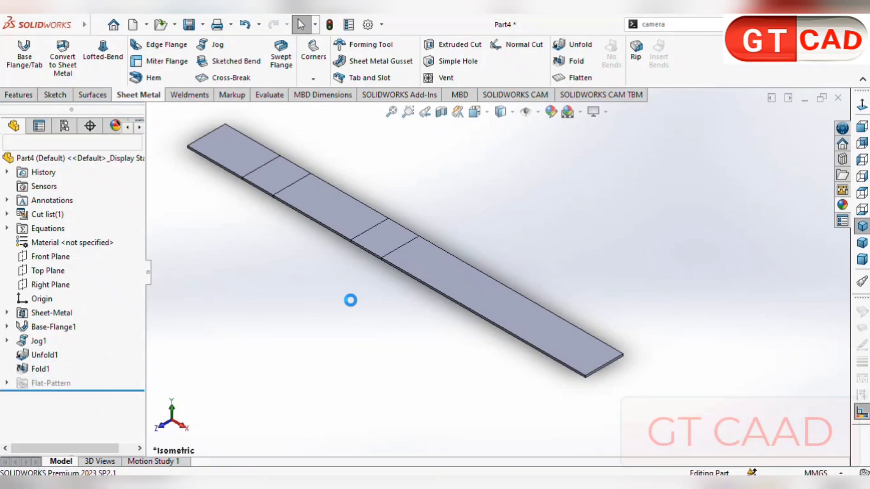
{"action": "left_click", "coordinate": [861, 233]}
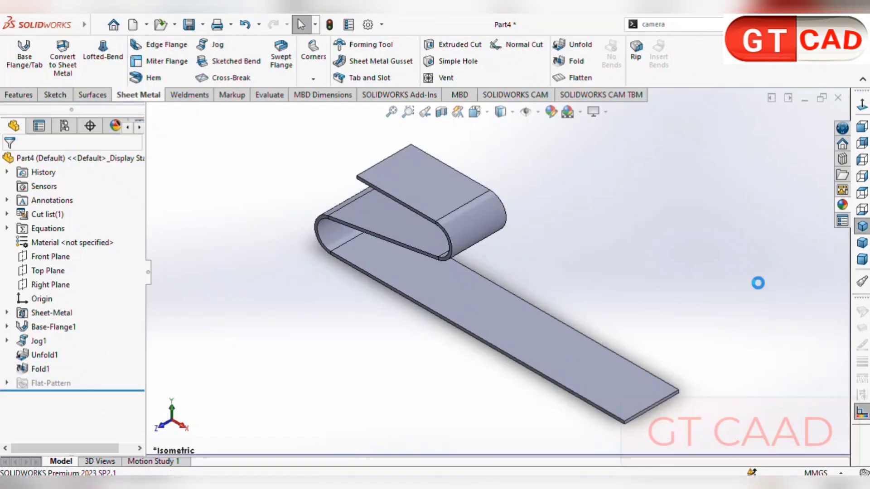